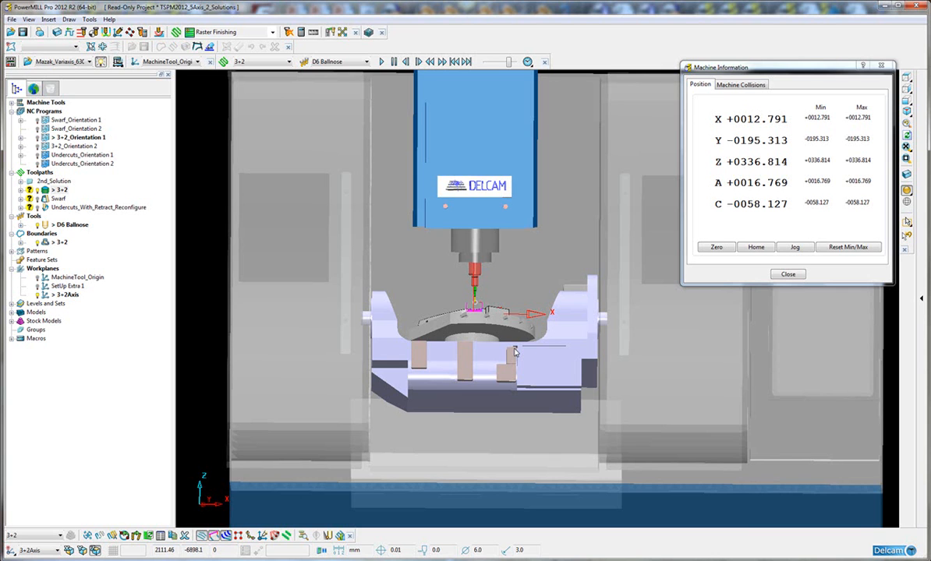
# Make two copies of the 3+2 toolpath and activate the copy 3+2_3
pyautogui.keyDown('shift'); pyautogui.moveTo(515, 352); pyautogui.dragTo(502, 345, button='middle'); pyautogui.keyUp('shift')
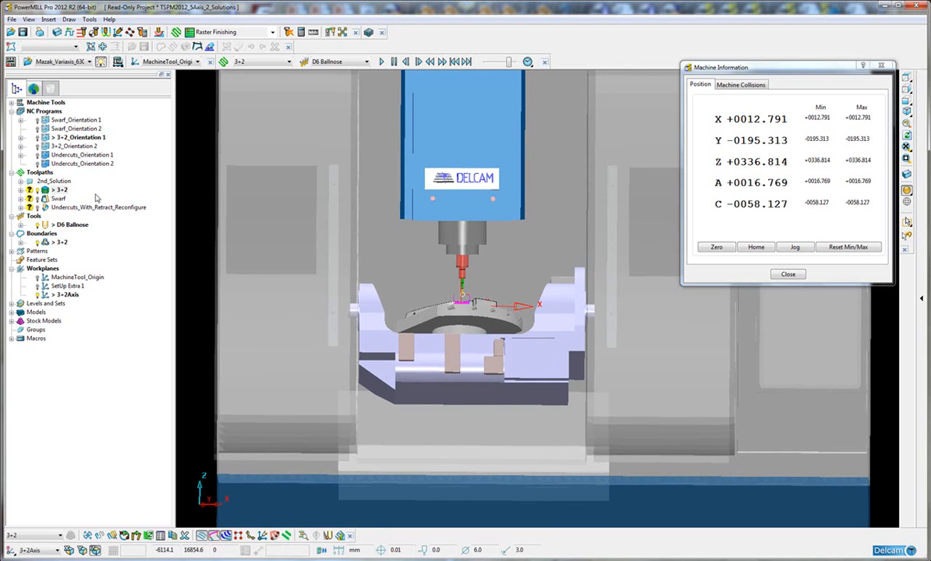
pyautogui.moveTo(47, 192)
pyautogui.keyDown('ctrl'); pyautogui.mouseDown()
pyautogui.moveTo(39, 172)
pyautogui.moveTo(47, 174)
pyautogui.mouseUp(); pyautogui.keyUp('ctrl')
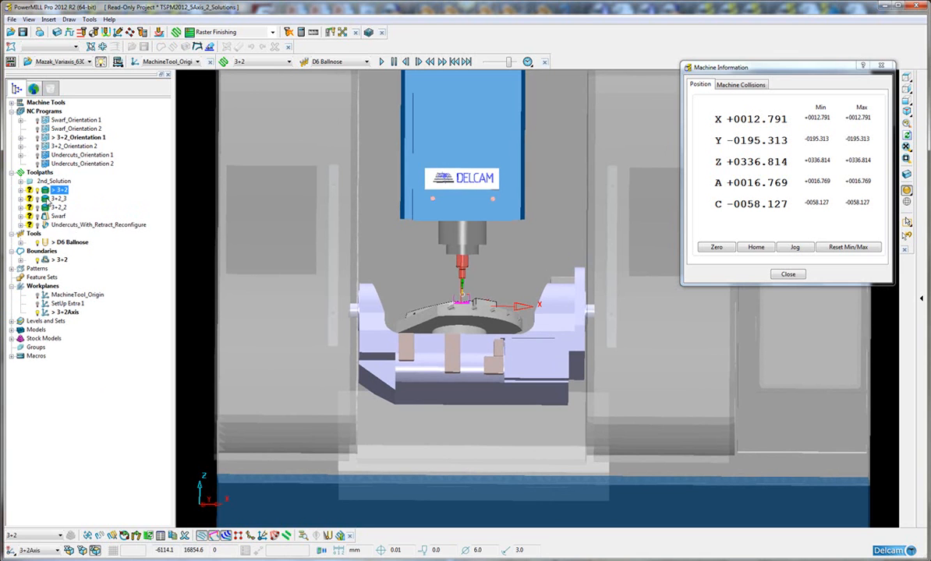
pyautogui.click(47, 200)
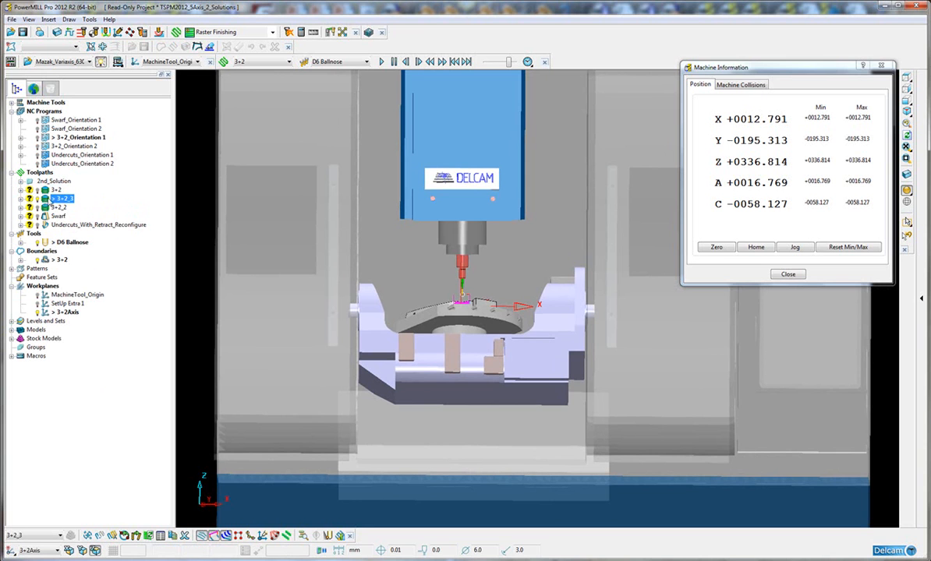
# Start tool axis editing on 3+2_3, define the region by Whole Segments and select the toolpath's segments
pyautogui.click(136, 536)
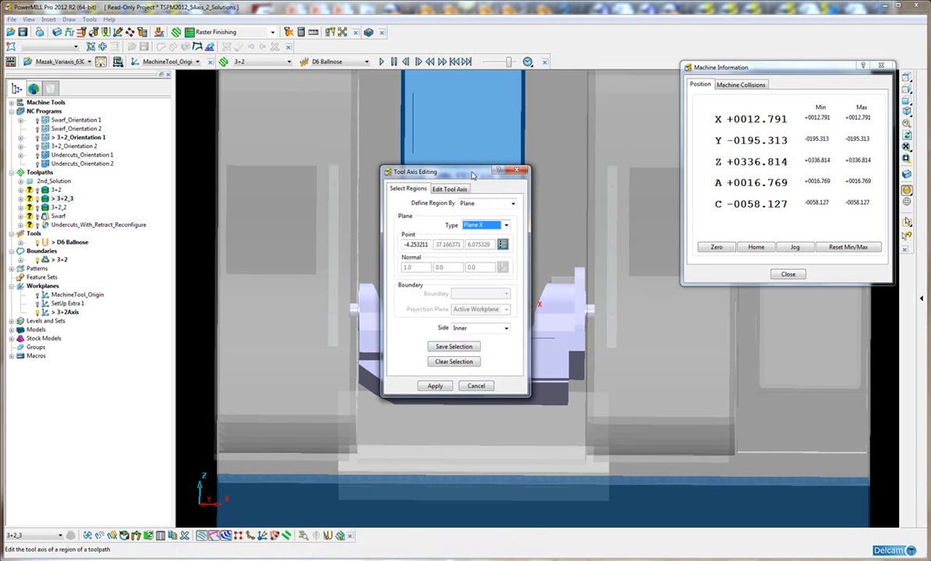
pyautogui.moveTo(471, 175); pyautogui.dragTo(286, 84)
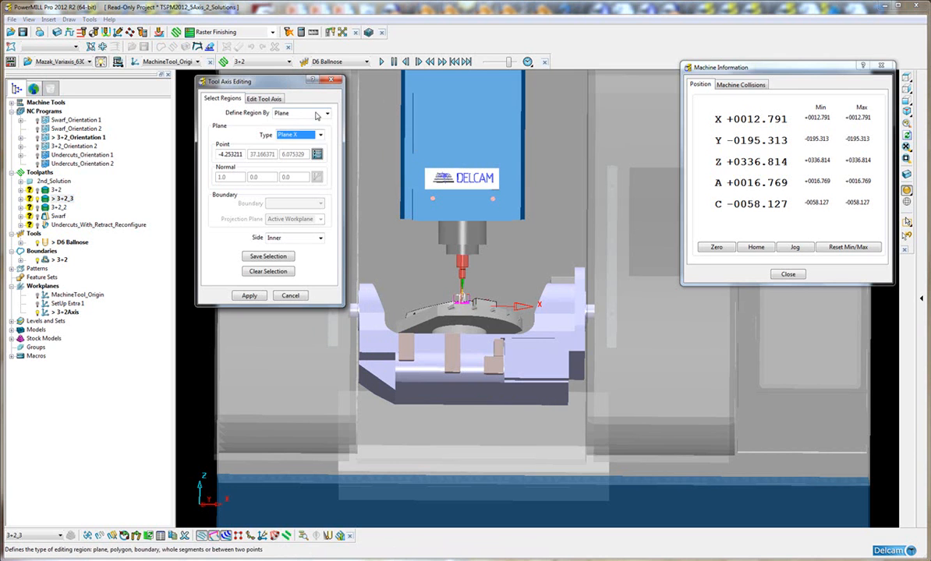
pyautogui.click(317, 115)
pyautogui.click(294, 147)
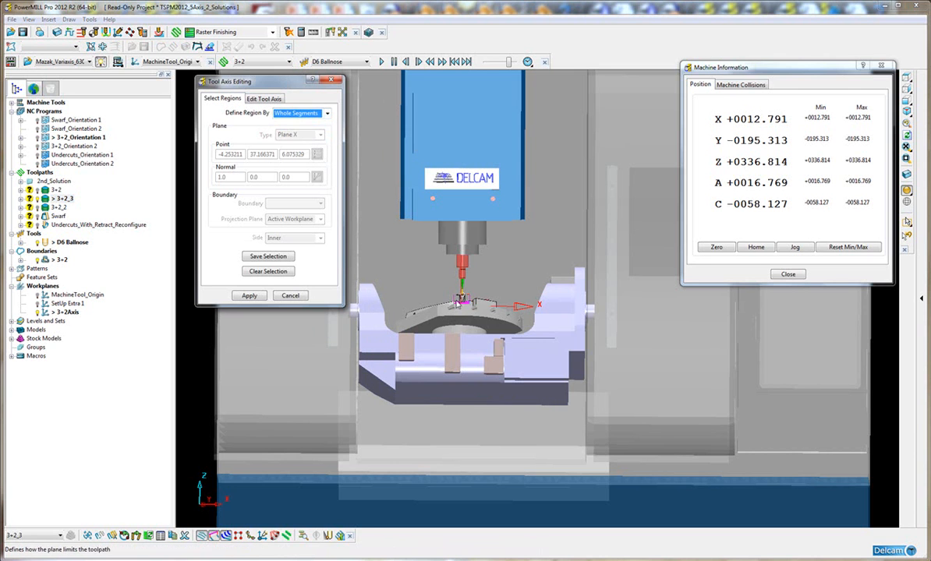
pyautogui.moveTo(438, 312); pyautogui.dragTo(436, 322)
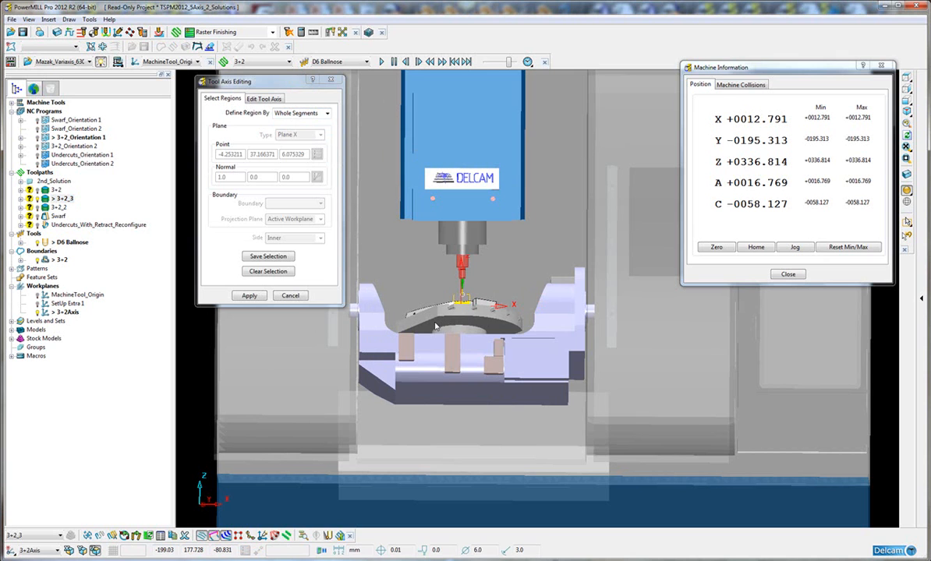
# Define the new tool axis as Lead/Lean with both lead and lean angles at 0.0
pyautogui.click(259, 98)
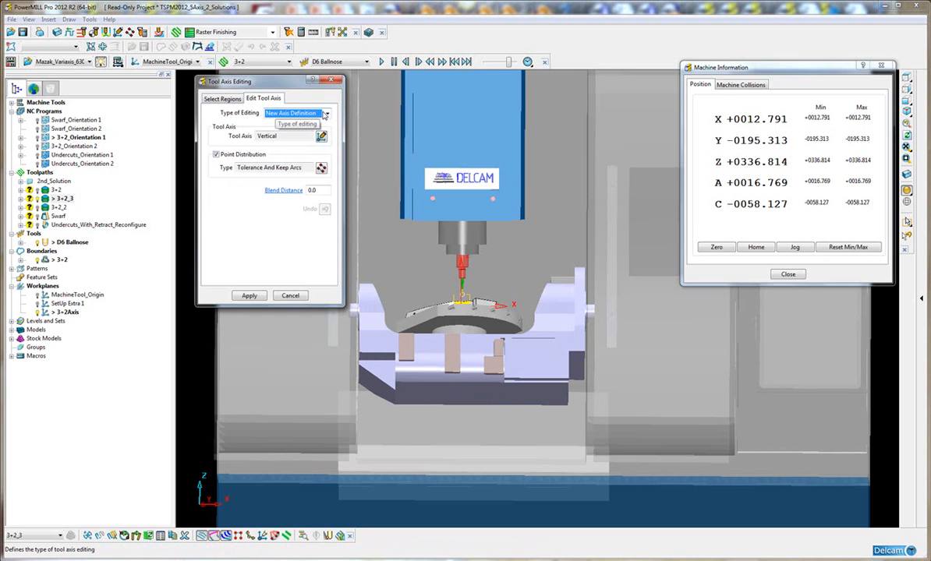
pyautogui.click(324, 138)
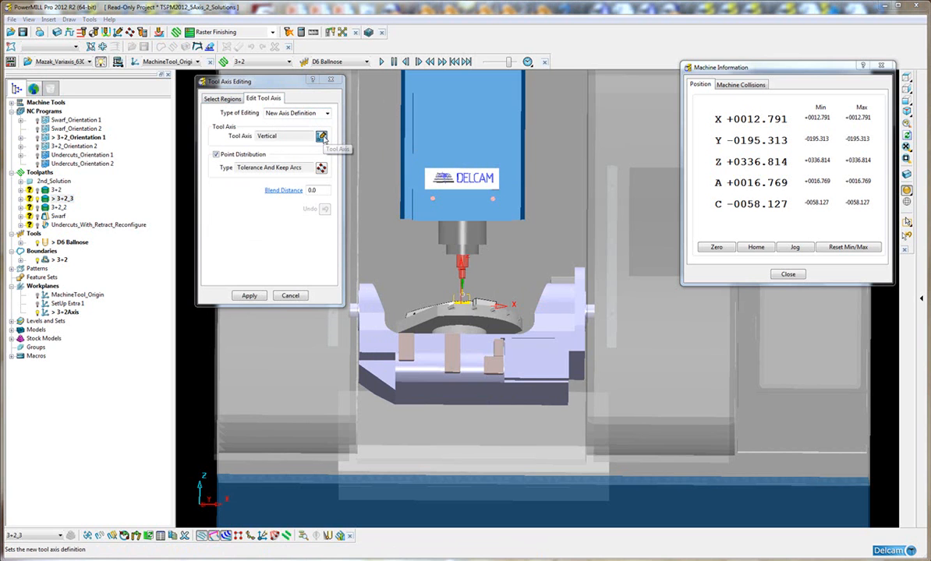
pyautogui.click(412, 205)
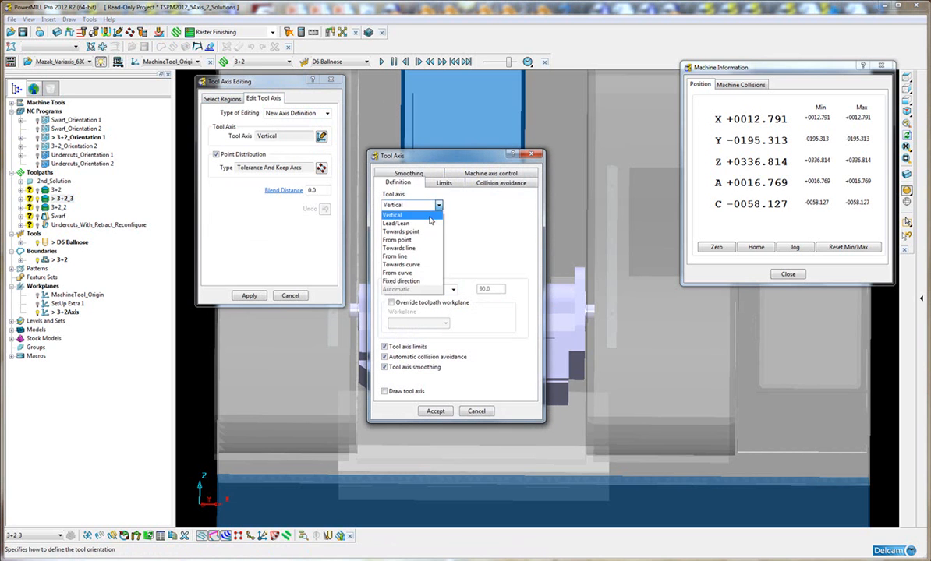
pyautogui.click(423, 225)
pyautogui.click(496, 239)
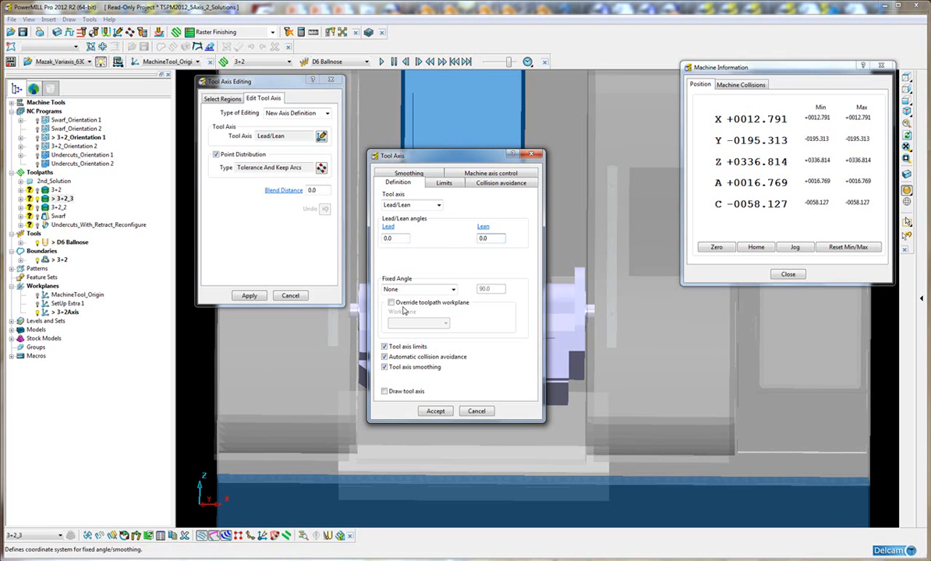
# Turn off tool axis limits, automatic collision avoidance and tool axis smoothing for the new axis definition
pyautogui.click(384, 346)
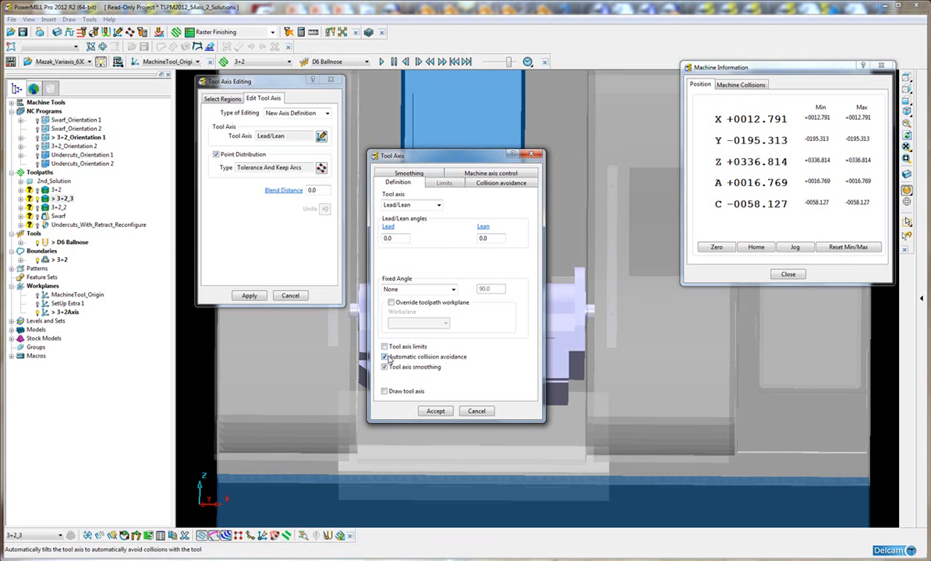
pyautogui.click(385, 357)
pyautogui.click(385, 367)
pyautogui.click(385, 368)
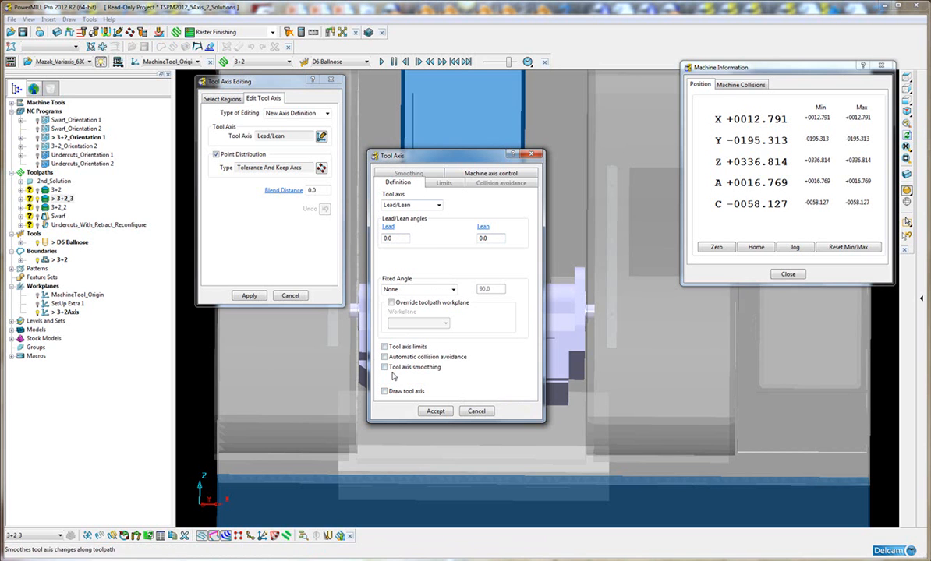
# Set the machine axis orientation vector to Fixed direction with an offset angle of 22, and apply the axis edit to 3+2_3
pyautogui.click(499, 175)
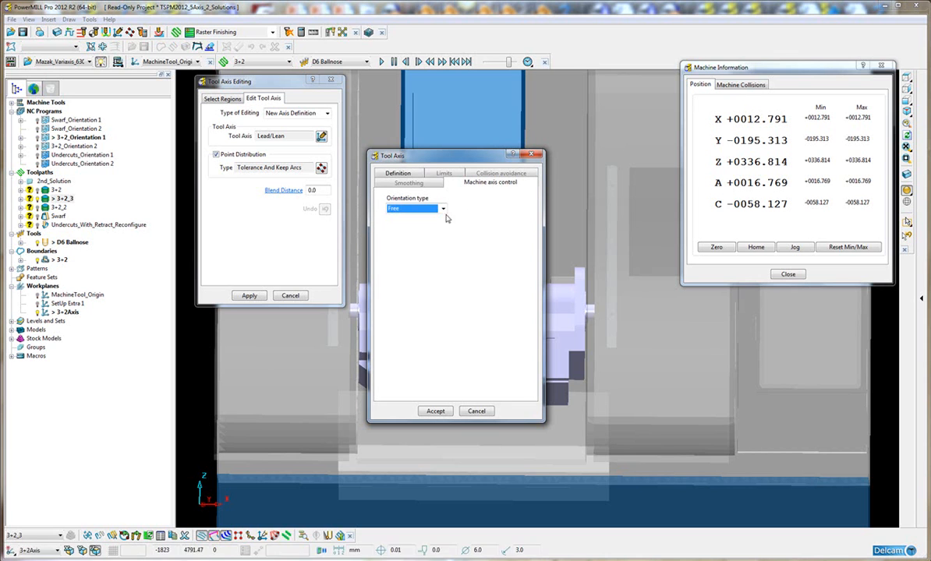
pyautogui.click(442, 208)
pyautogui.click(434, 227)
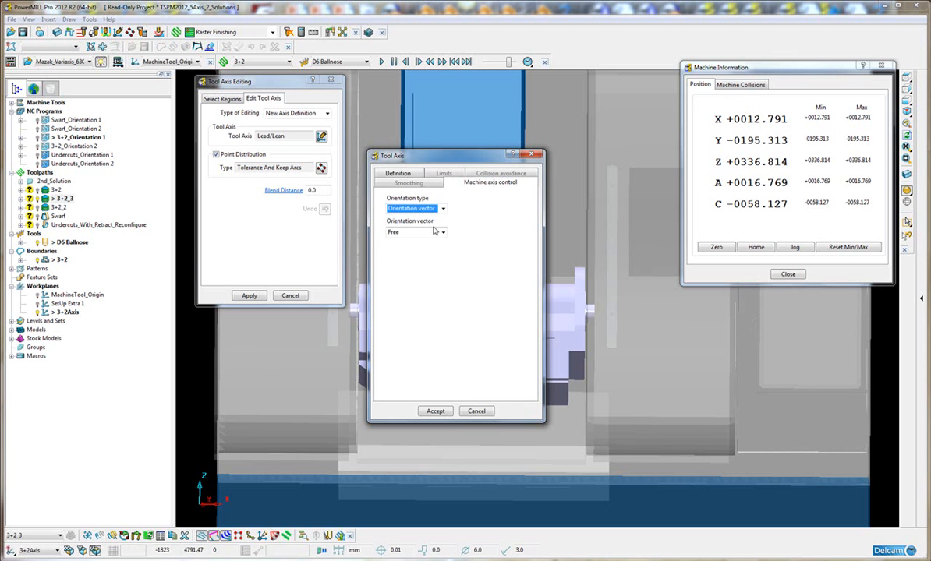
pyautogui.click(442, 232)
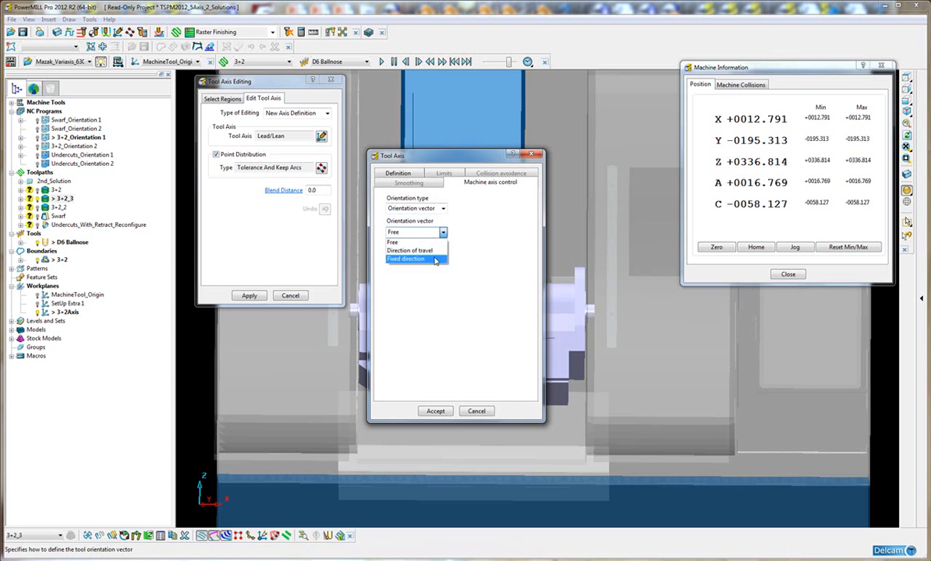
pyautogui.click(413, 258)
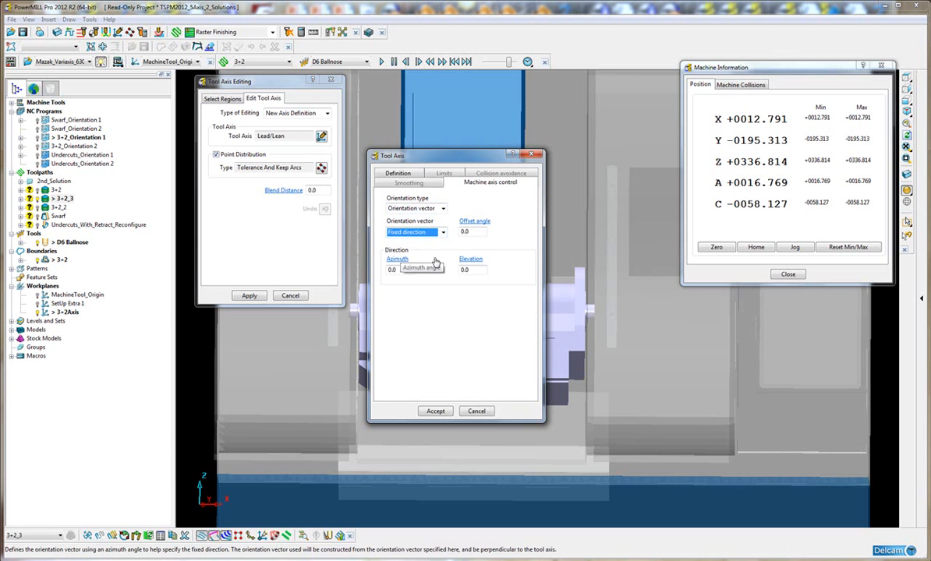
pyautogui.doubleClick(472, 231)
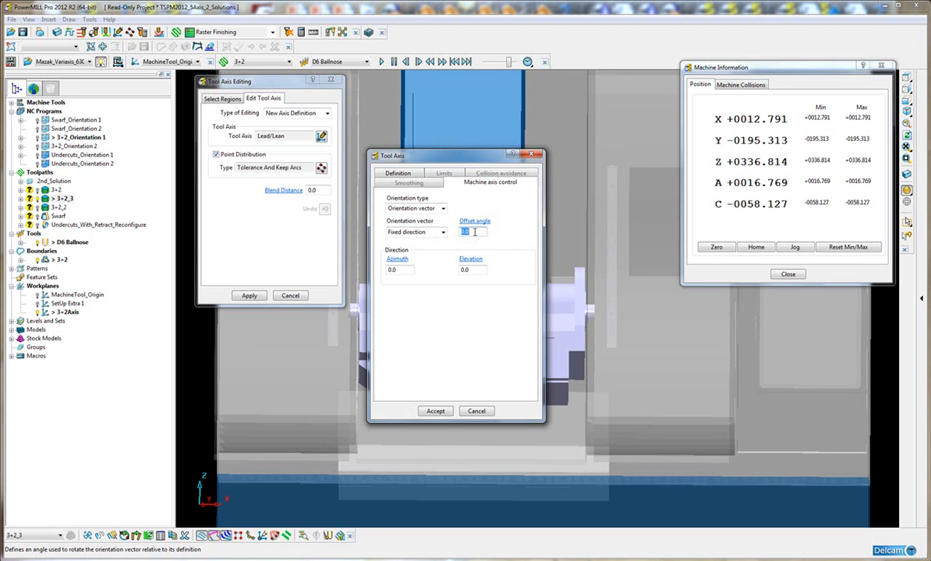
pyautogui.write('2_')
pyautogui.write('22')
pyautogui.click(431, 411)
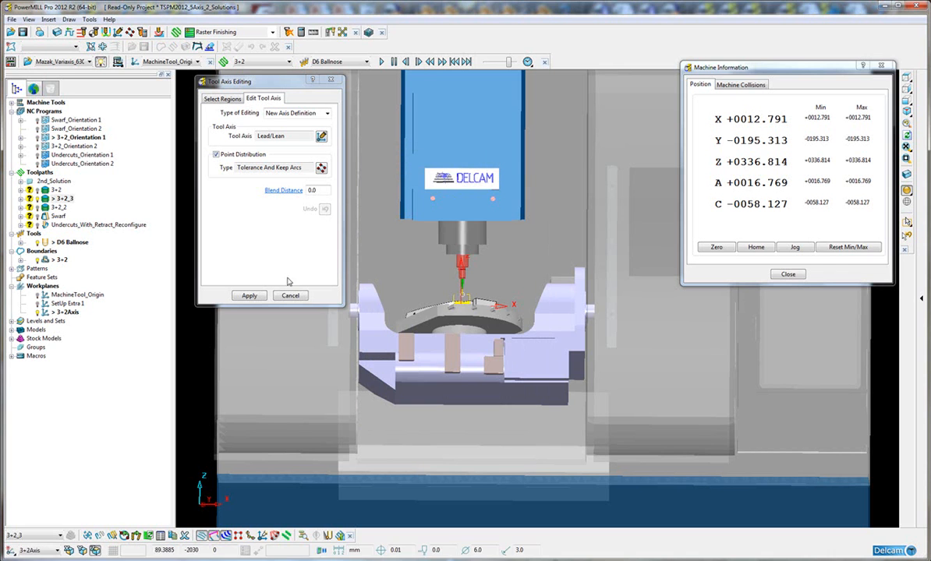
pyautogui.click(249, 297)
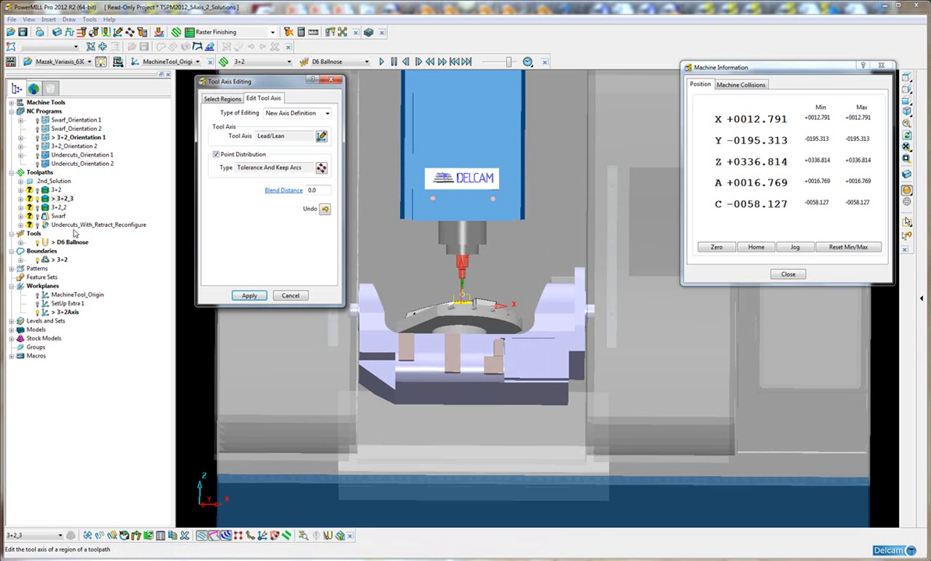
# Activate toolpath 3+2_2 and define its new tool axis as Lead/Lean with limits, automatic collision avoidance and smoothing off
pyautogui.doubleClick(58, 207)
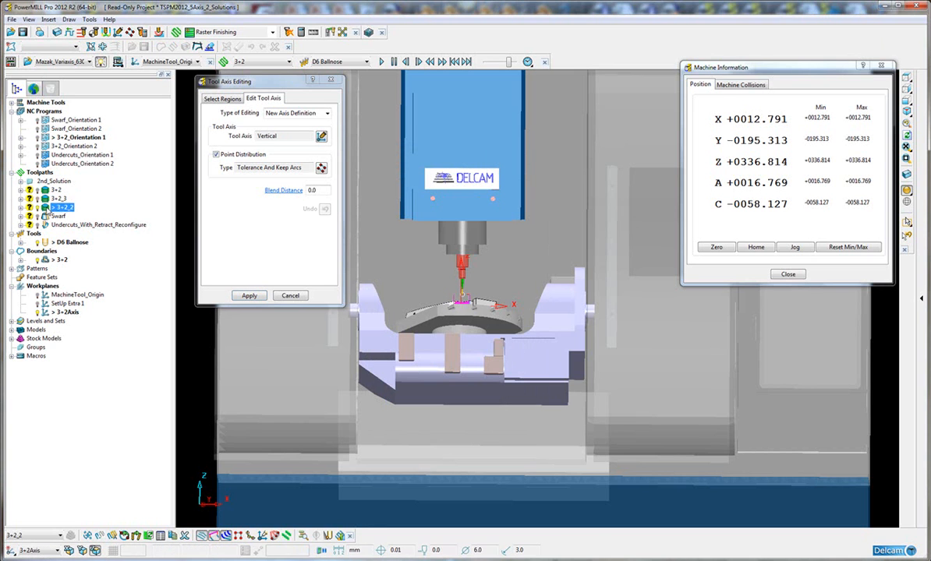
pyautogui.click(320, 136)
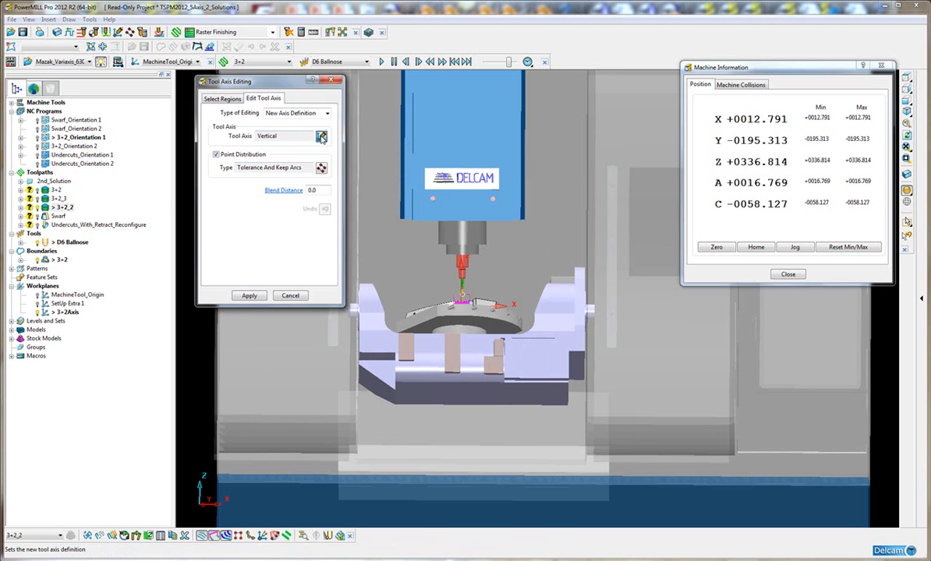
pyautogui.click(432, 205)
pyautogui.click(429, 225)
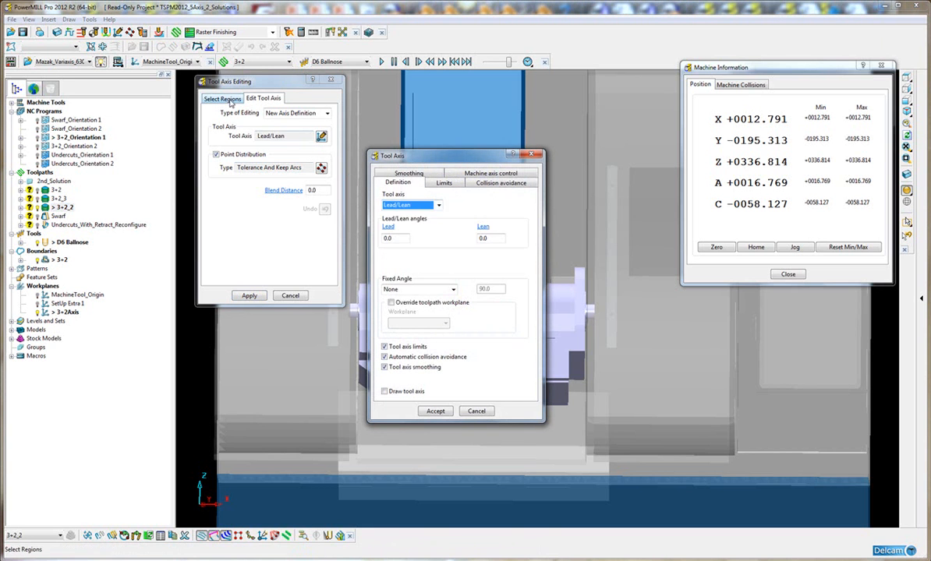
pyautogui.moveTo(445, 159); pyautogui.dragTo(480, 123)
pyautogui.click(256, 99)
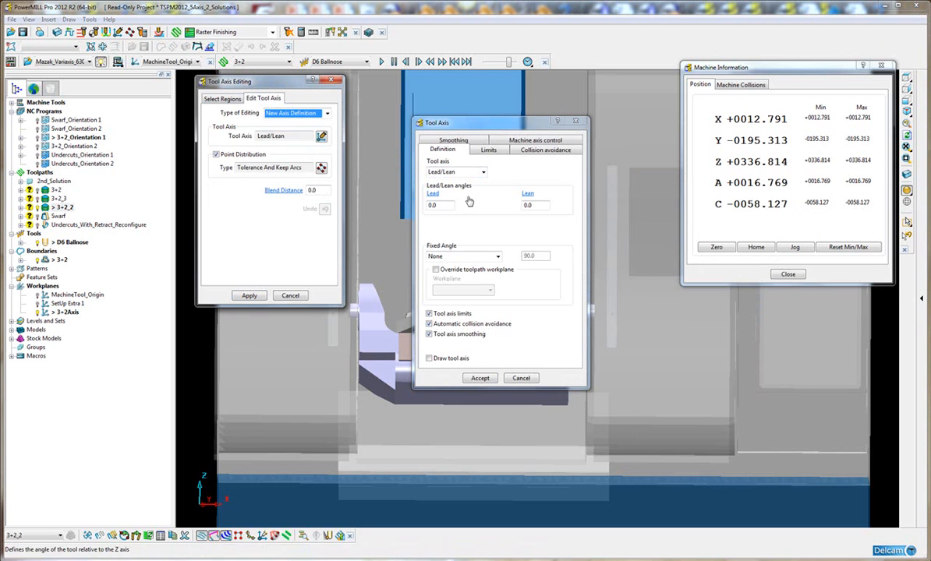
pyautogui.click(428, 324)
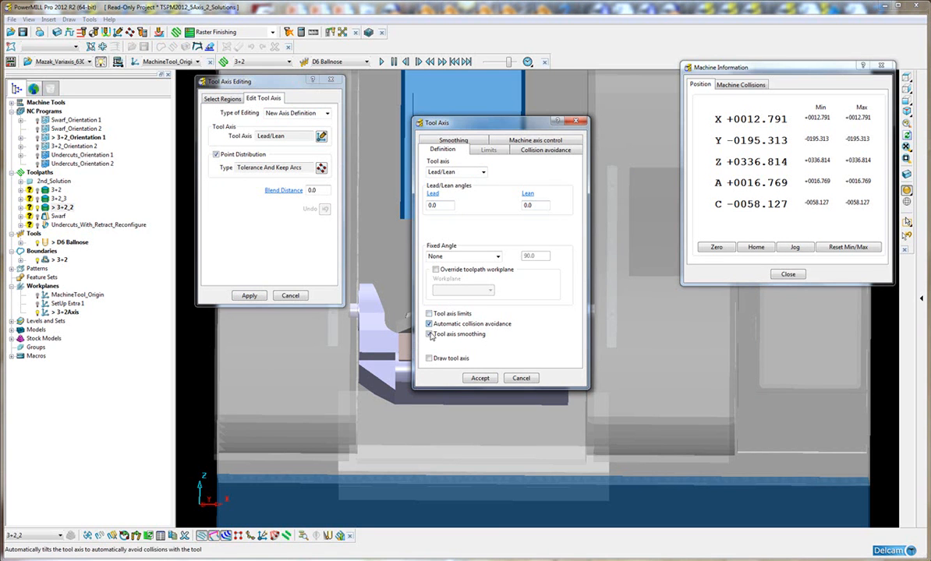
pyautogui.click(429, 323)
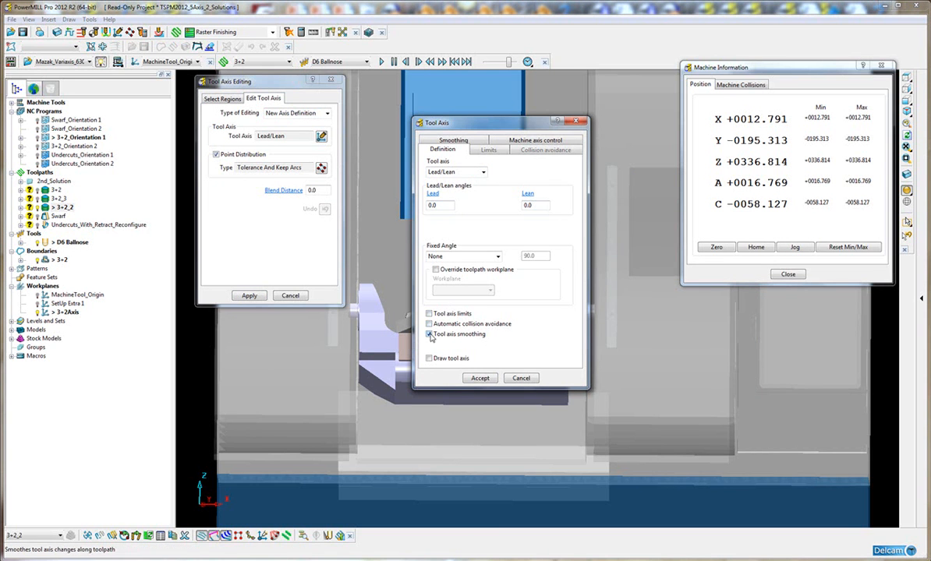
# Give 3+2_2 a Fixed direction orientation vector with an offset angle of 202, apply the edit and close the open dialogs
pyautogui.click(545, 142)
pyautogui.click(472, 176)
pyautogui.click(466, 194)
pyautogui.click(476, 199)
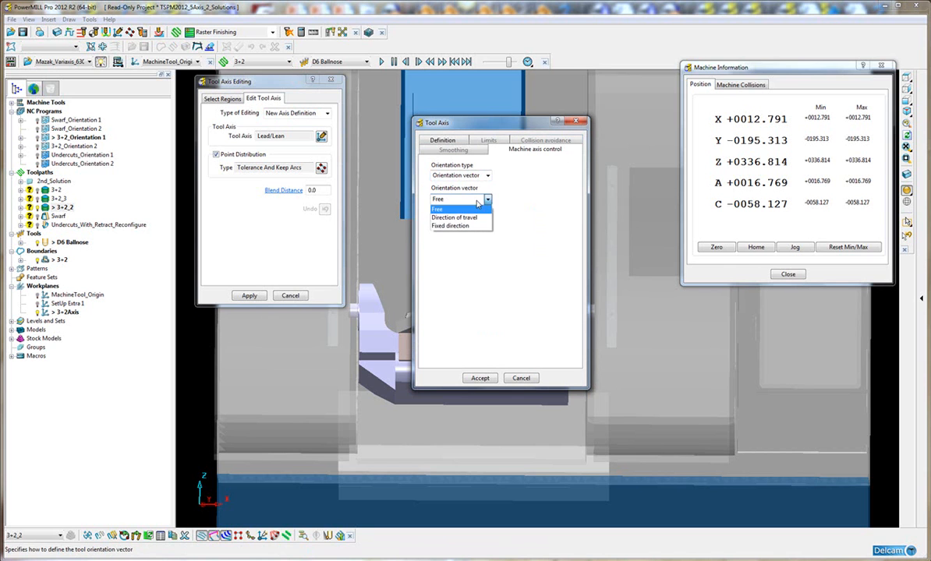
pyautogui.click(477, 225)
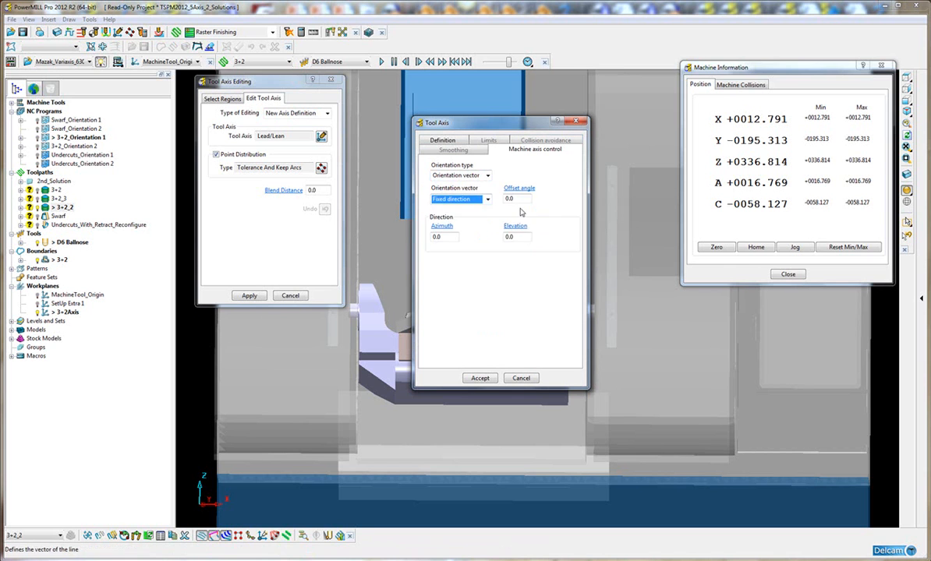
pyautogui.doubleClick(521, 199)
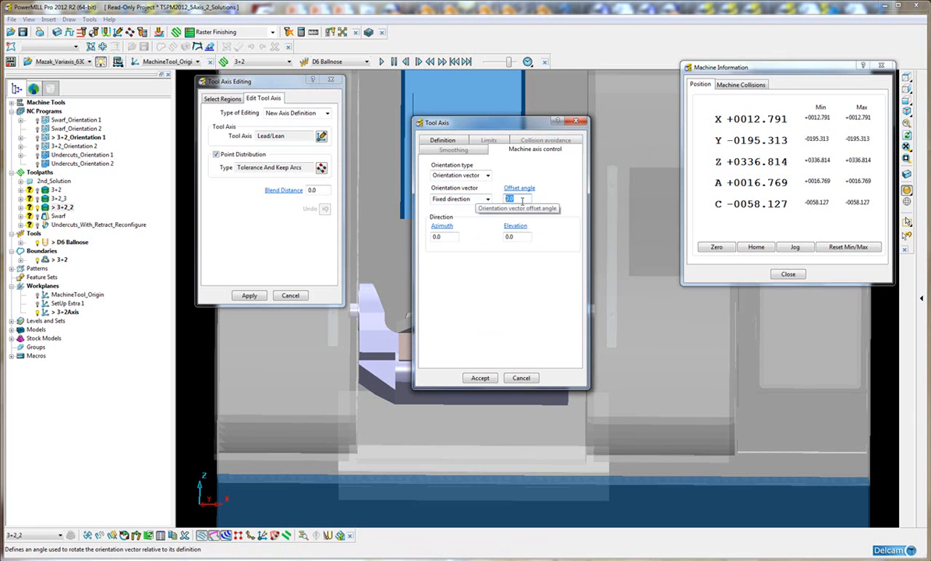
pyautogui.write('202')
pyautogui.click(479, 378)
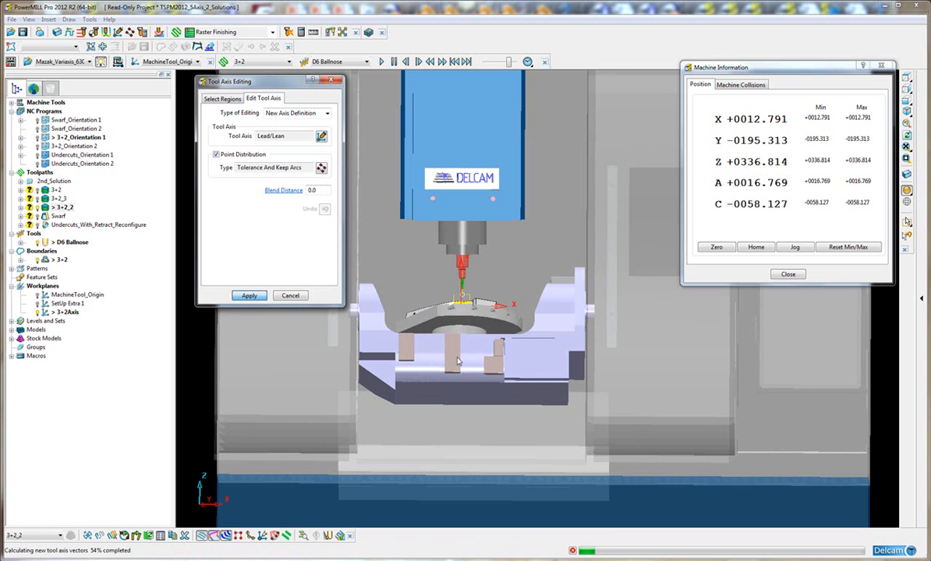
pyautogui.click(290, 296)
pyautogui.click(788, 275)
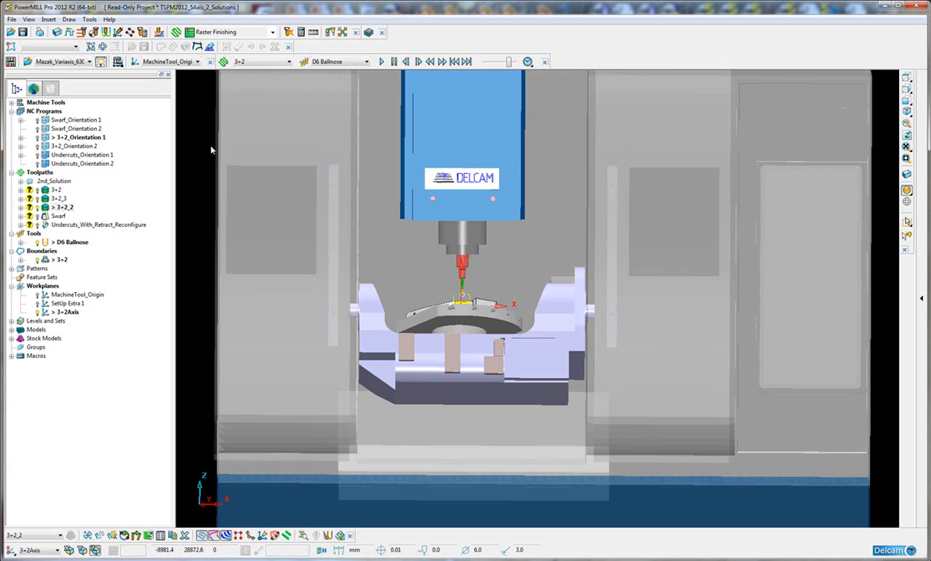
# Activate toolpath 3+2_3, set it to simulate from the start and display the machine tool's position information
pyautogui.doubleClick(50, 198)
pyautogui.rightClick(46, 201)
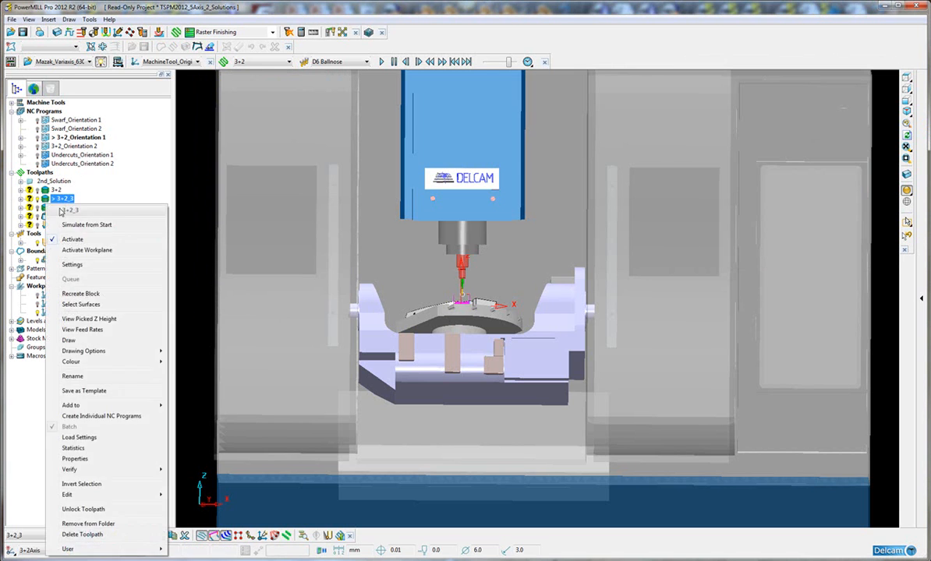
pyautogui.click(77, 211)
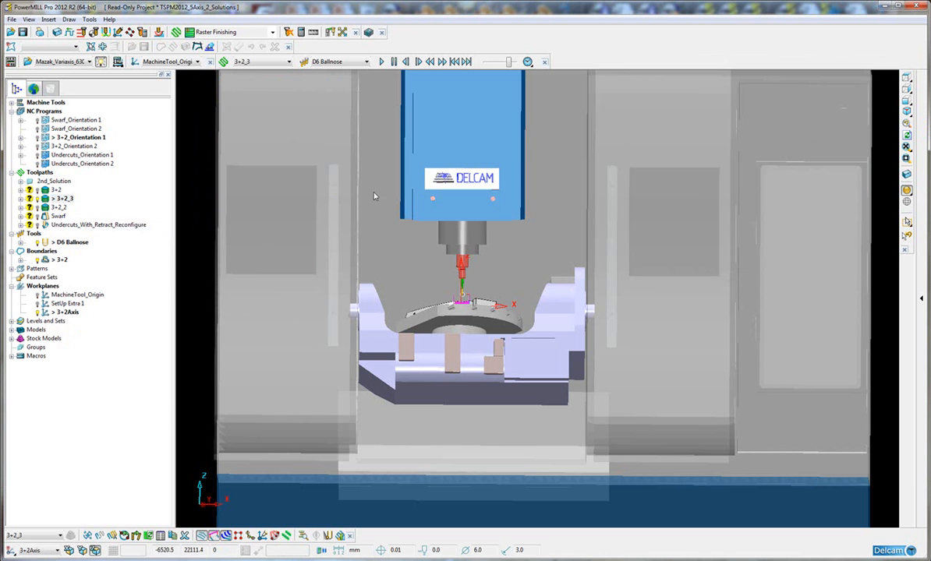
pyautogui.scroll(-3, 352, 181)
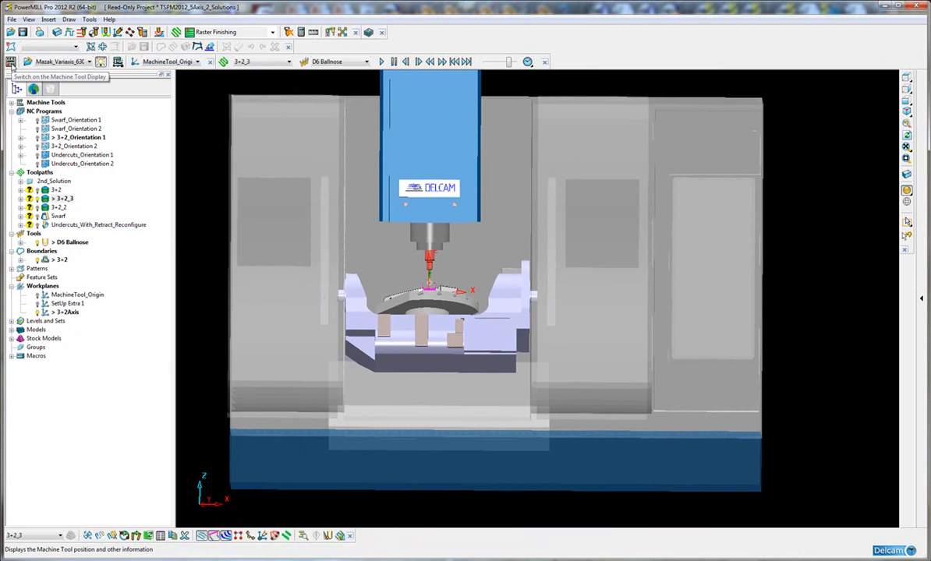
pyautogui.click(11, 62)
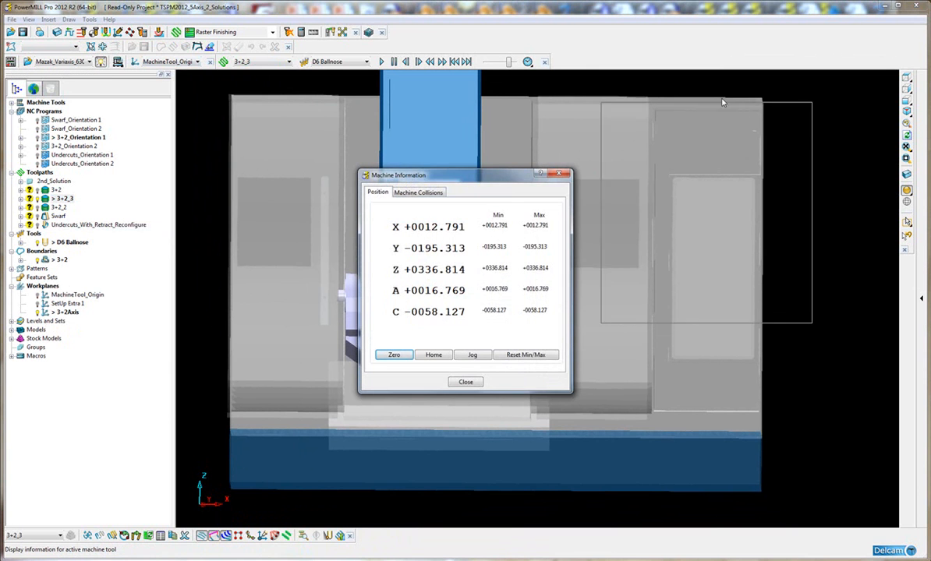
# Run the 3+2_3 simulation, then activate and simulate 3+2_2 from the start to compare machine positions, and close the machine information
pyautogui.click(500, 298)
pyautogui.press('Right')
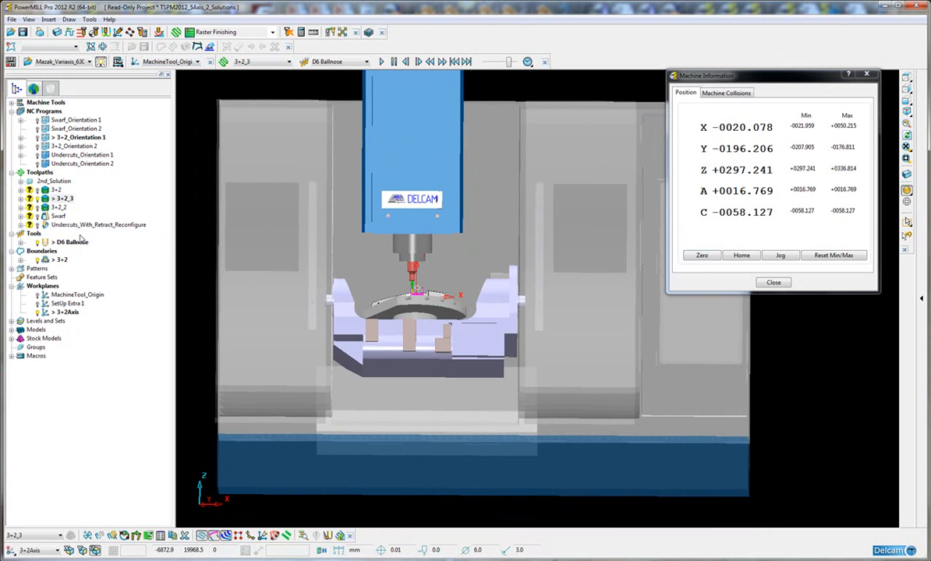
pyautogui.doubleClick(45, 207)
pyautogui.rightClick(46, 207)
pyautogui.click(78, 217)
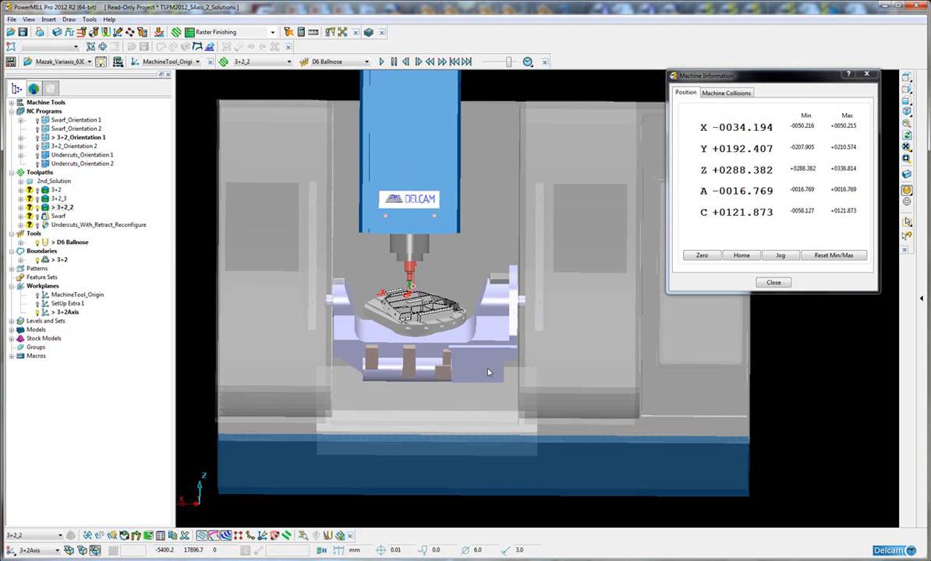
pyautogui.click(777, 286)
# Delete the toolpaths 3+2_3 and 3+2_2
pyautogui.click(59, 199)
pyautogui.keyDown('ctrl'); pyautogui.click(64, 209); pyautogui.keyUp('ctrl')
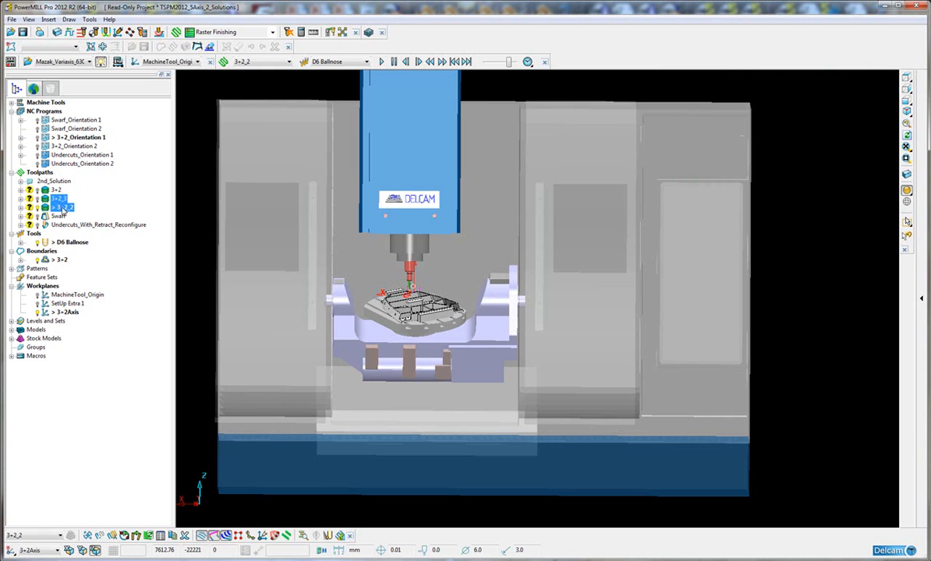
pyautogui.rightClick(62, 211)
pyautogui.click(134, 282)
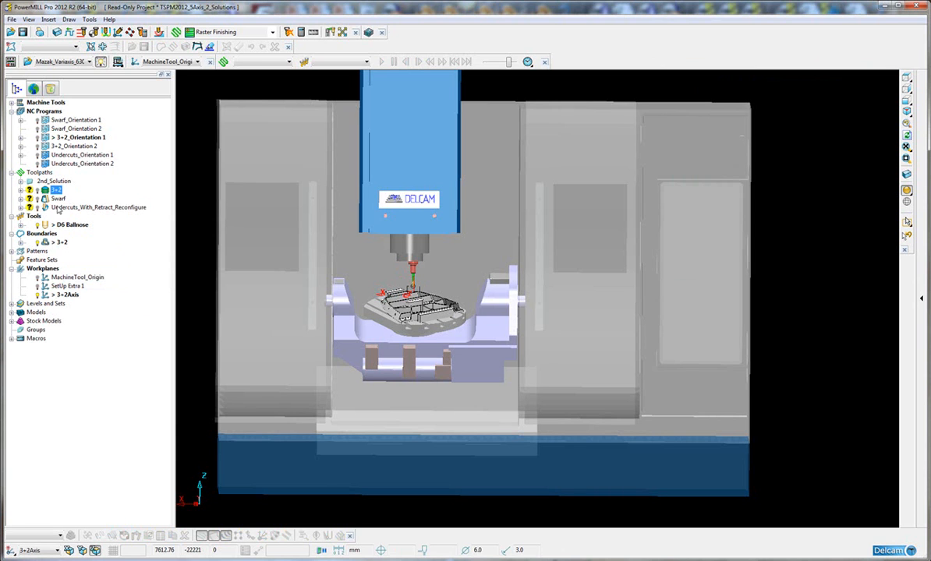
# Run the Create both 5 axis solutions macro on toolpaths 3+2, Swarf and Undercuts_With_Retract_Reconfigure
pyautogui.keyDown('shift'); pyautogui.click(60, 207); pyautogui.keyUp('shift')
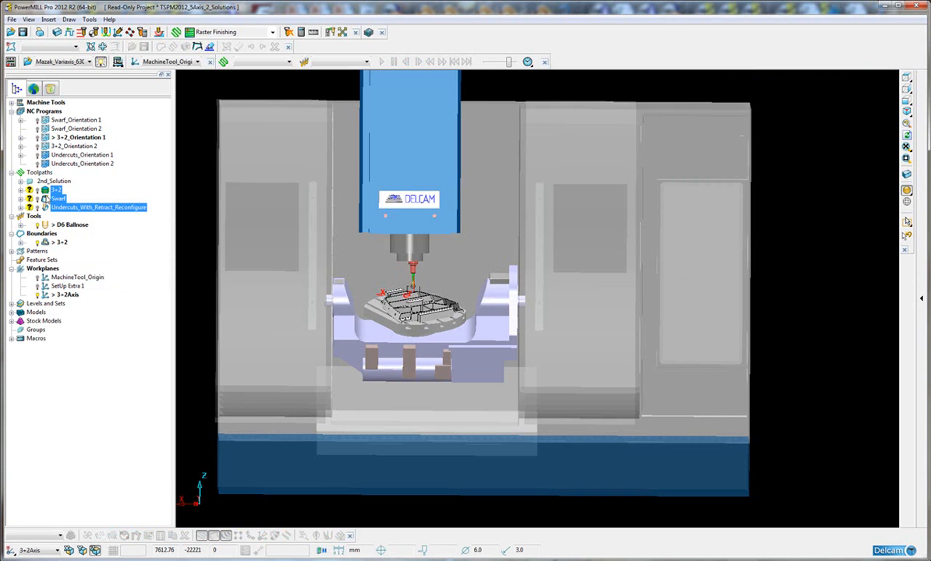
pyautogui.rightClick(56, 208)
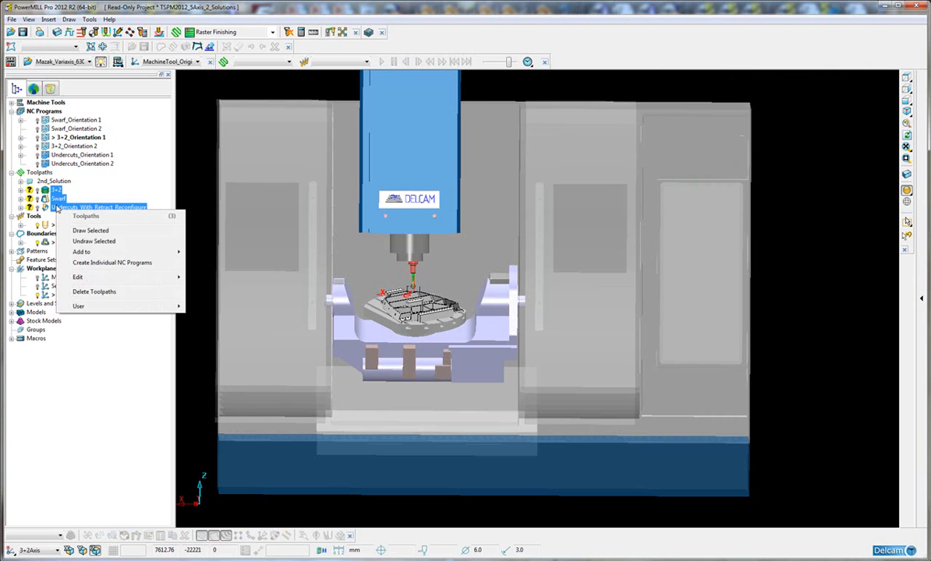
pyautogui.moveTo(125, 307)
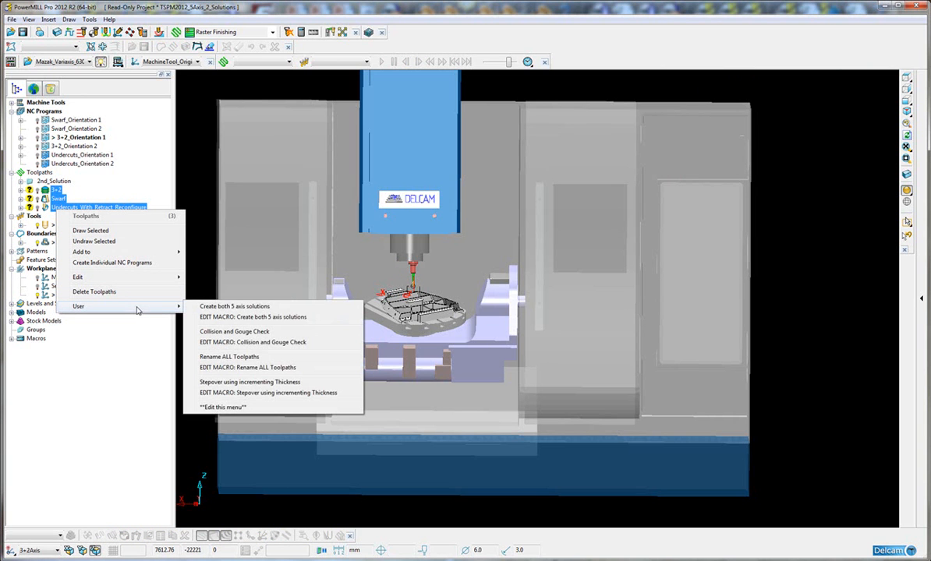
pyautogui.click(271, 308)
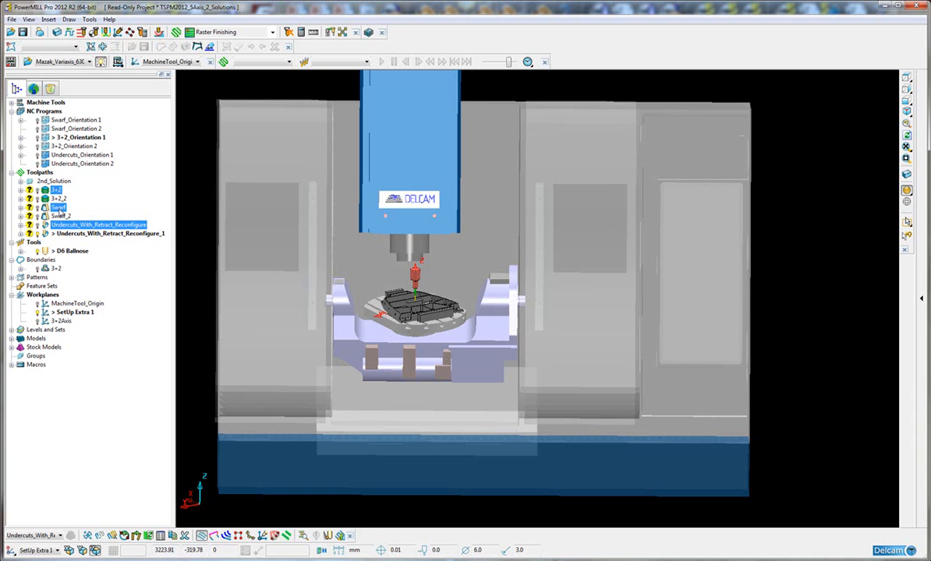
# Activate toolpath Swarf, simulate it from the start and display the machine position information clear of the machine model
pyautogui.doubleClick(47, 207)
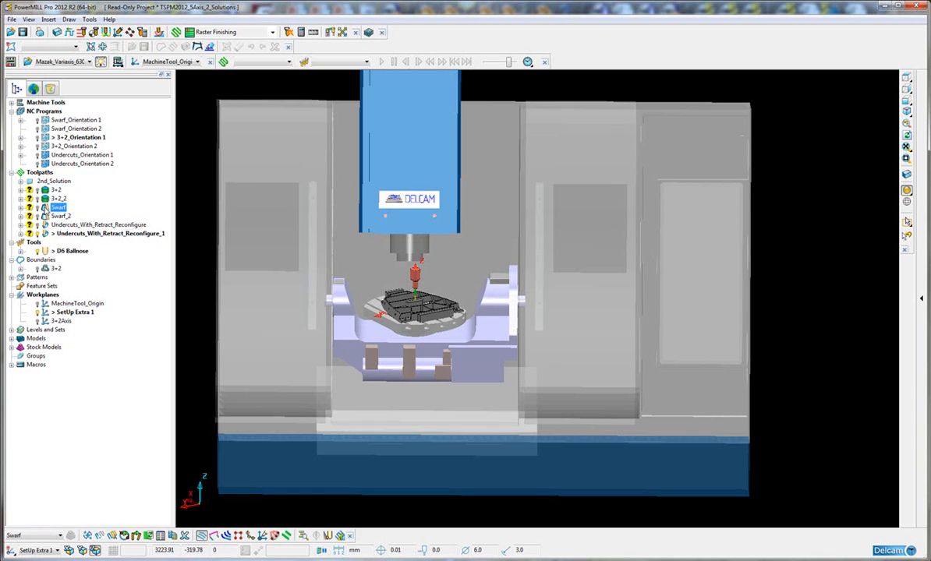
pyautogui.rightClick(47, 208)
pyautogui.click(78, 232)
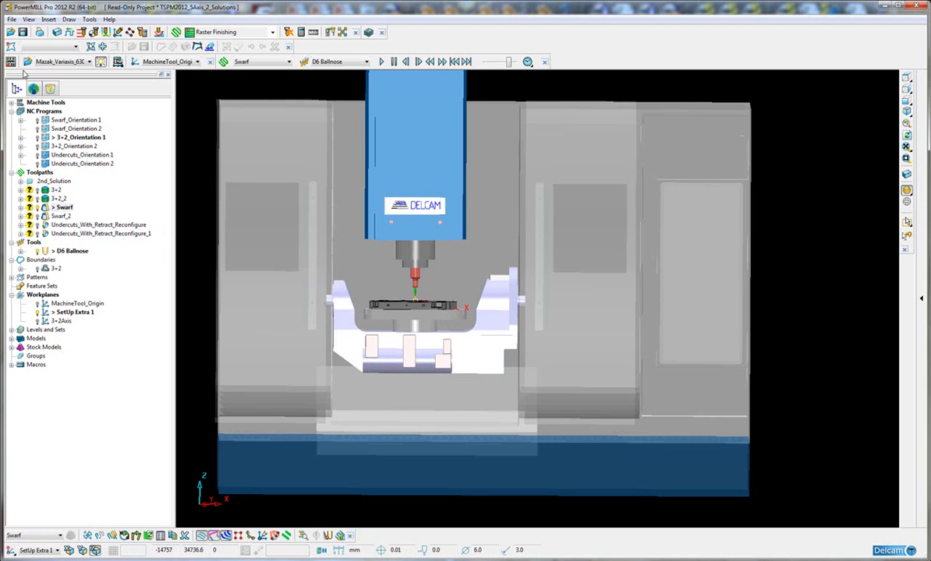
pyautogui.click(10, 61)
pyautogui.moveTo(499, 175); pyautogui.dragTo(767, 73)
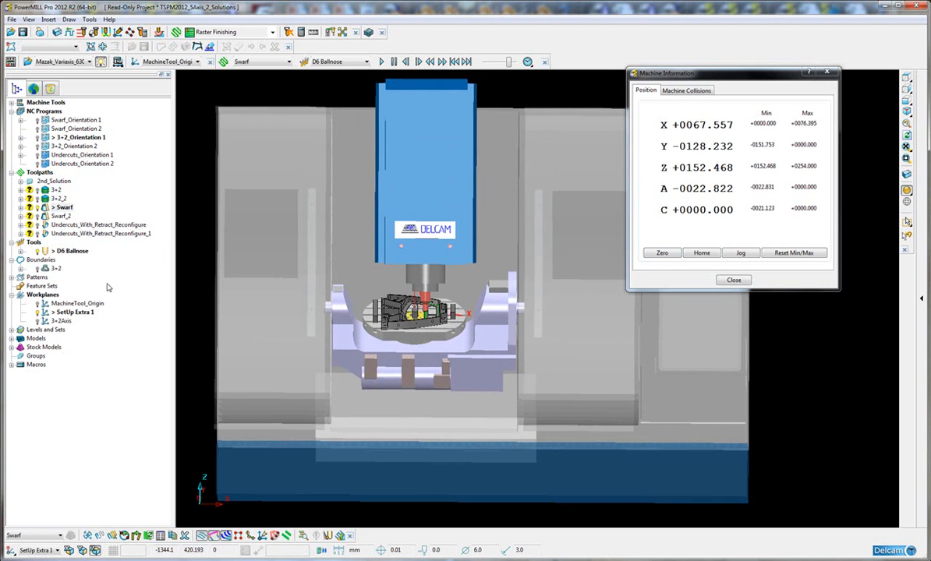
# Activate toolpath Swarf_2 and simulate it from the start to check its machine axis positions
pyautogui.doubleClick(48, 217)
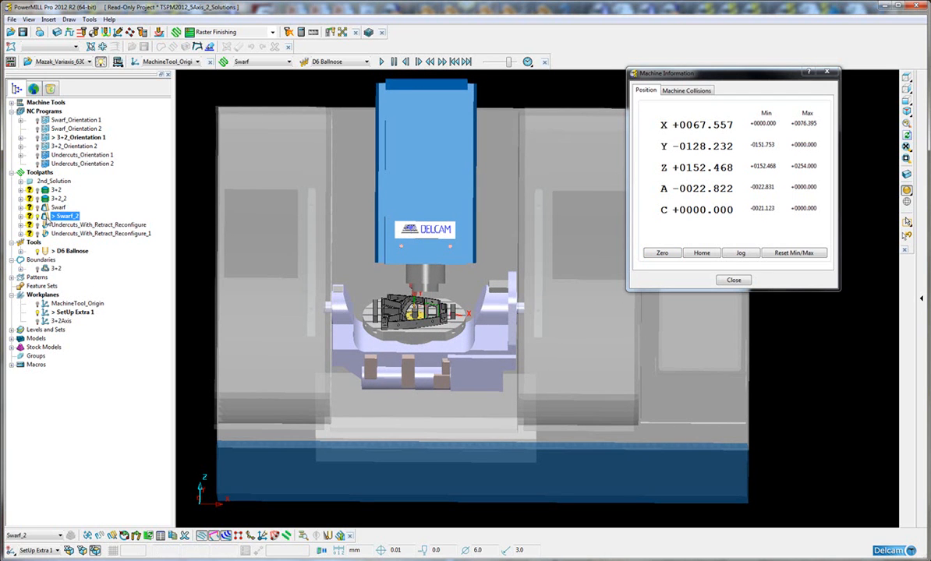
pyautogui.rightClick(47, 222)
pyautogui.click(104, 231)
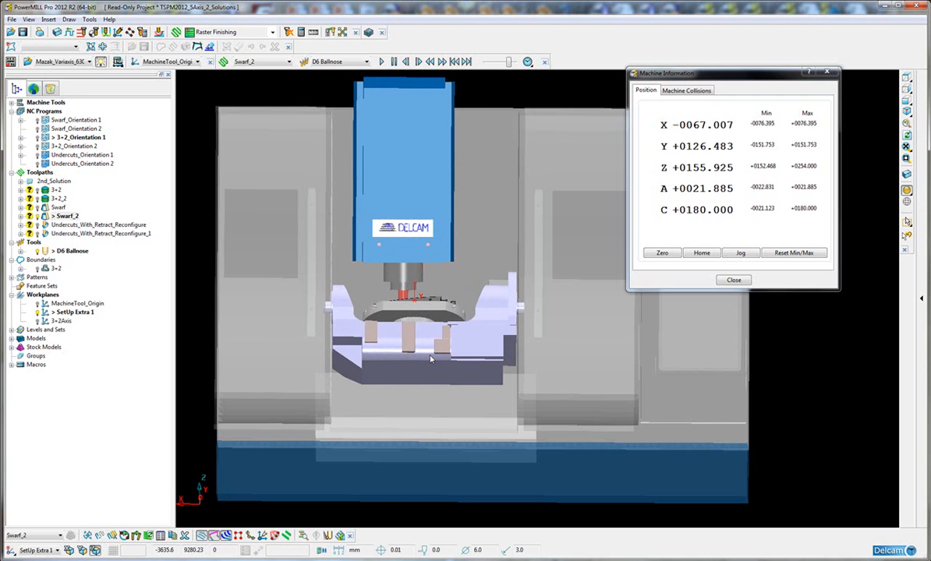
# Activate toolpath Undercuts_With_Retract_Reconfigure and set it to simulate from the start
pyautogui.doubleClick(45, 226)
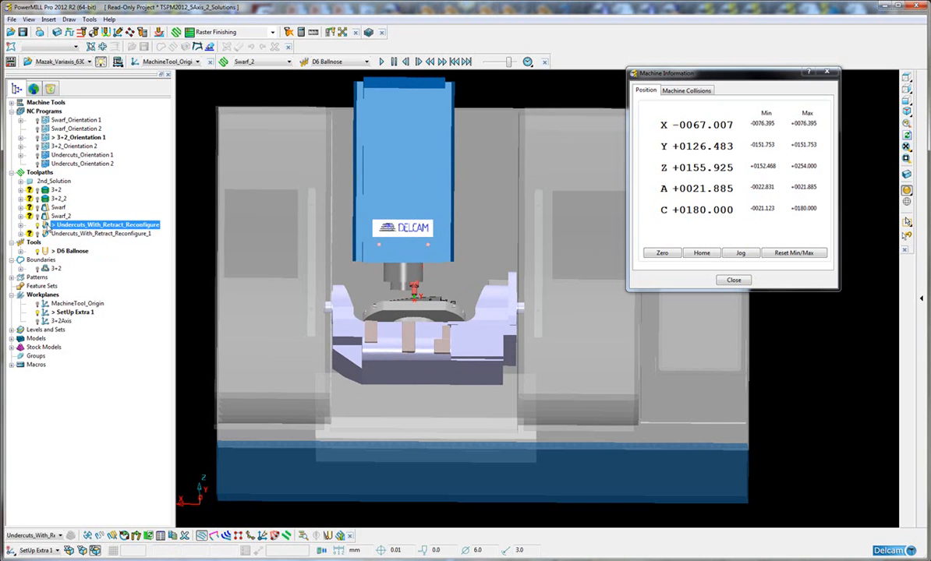
pyautogui.rightClick(46, 226)
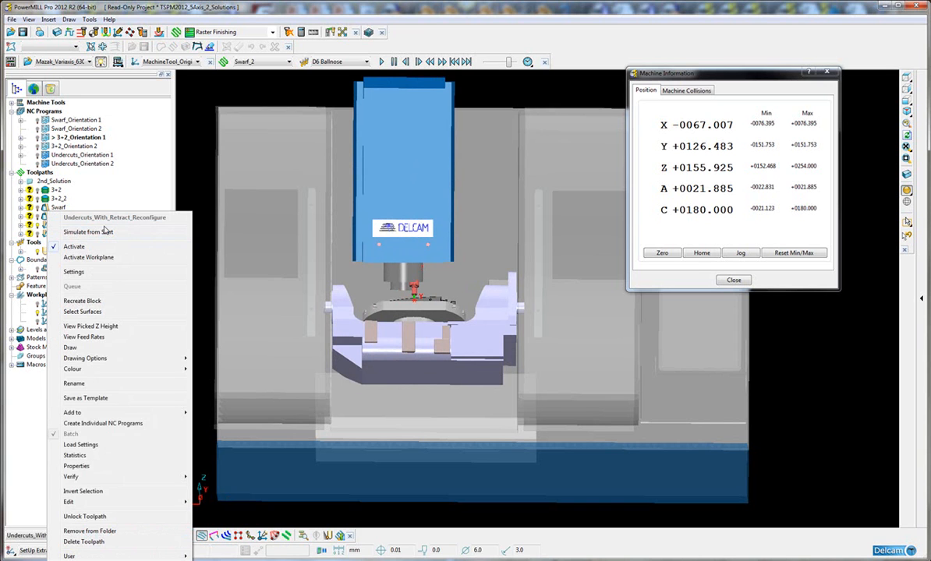
pyautogui.click(135, 231)
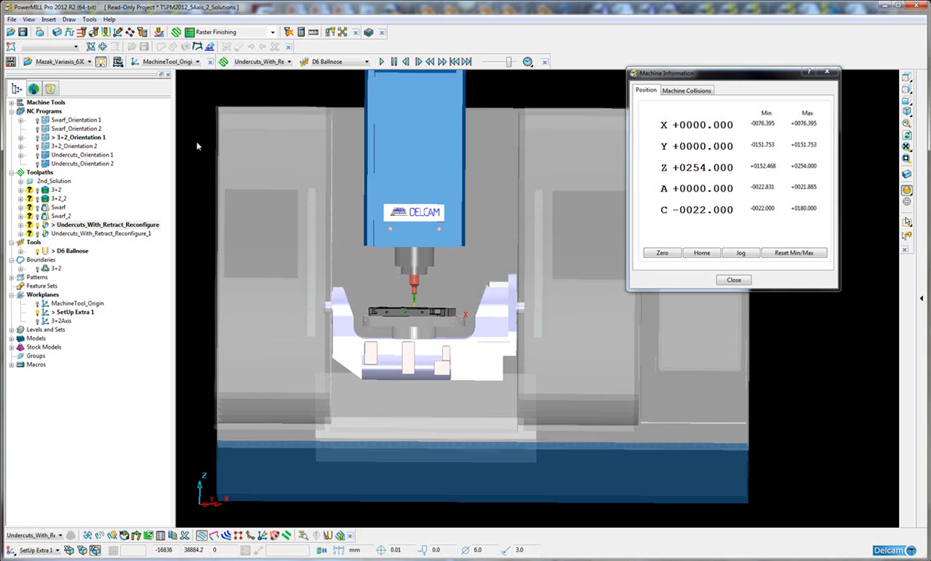
# Check the A axis rotary limits in the Mazak_Variaxis_630 machine tool settings, leaving them unedited
pyautogui.click(11, 102)
pyautogui.rightClick(66, 112)
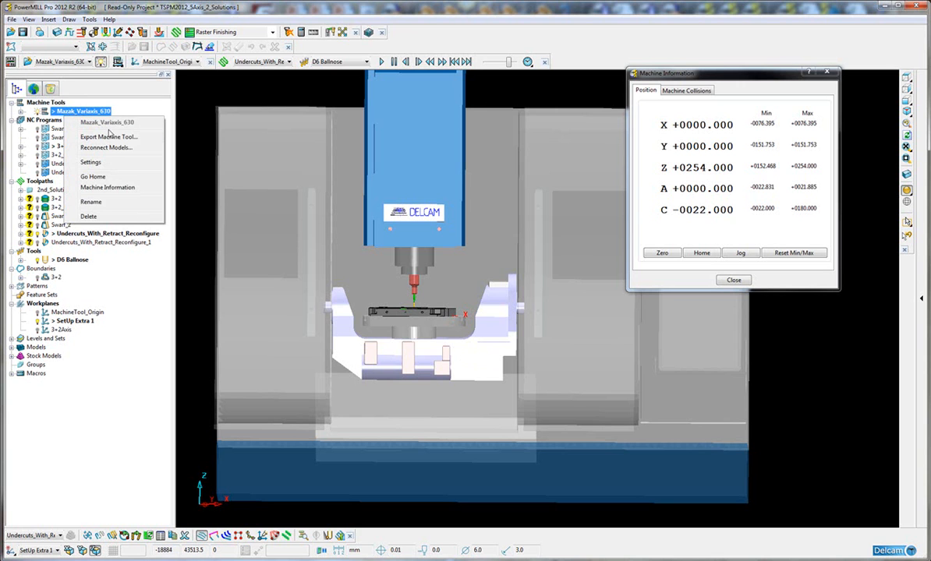
pyautogui.click(117, 161)
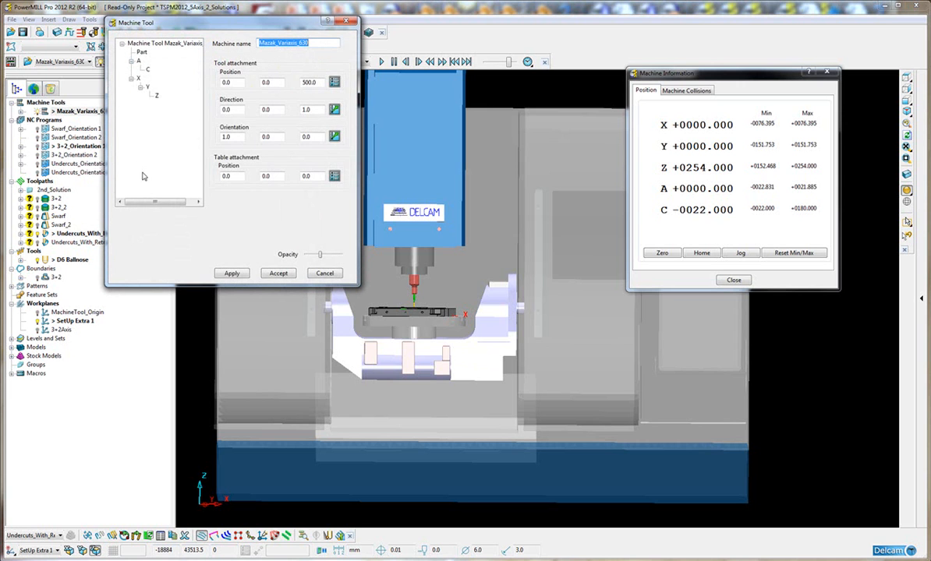
pyautogui.click(138, 62)
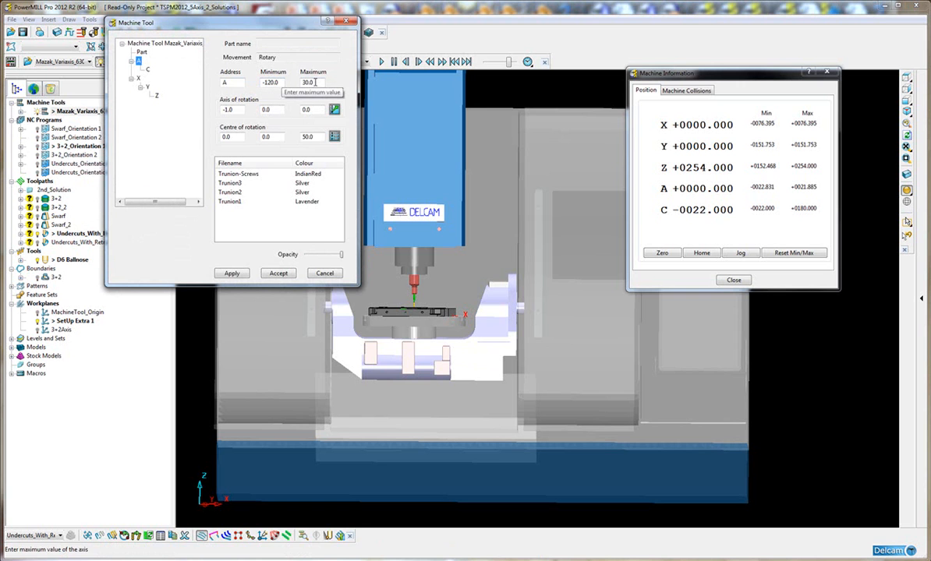
pyautogui.click(323, 272)
# Simulate Undercuts_With_Retract_Reconfigure, then activate and simulate Undercuts_With_Retract_Reconfigure_1 from the start, and close the machine information
pyautogui.rightClick(60, 233)
pyautogui.click(107, 232)
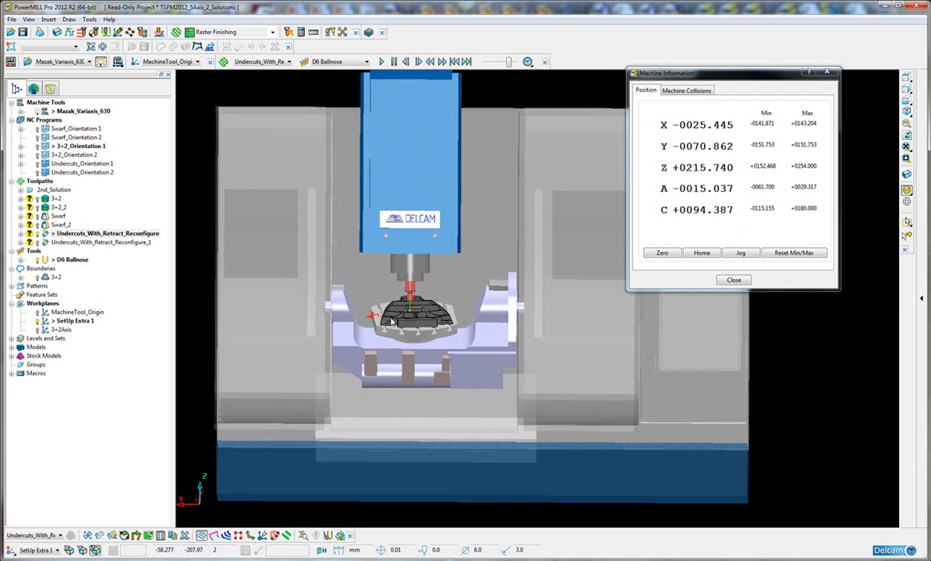
pyautogui.doubleClick(49, 242)
pyautogui.rightClick(48, 243)
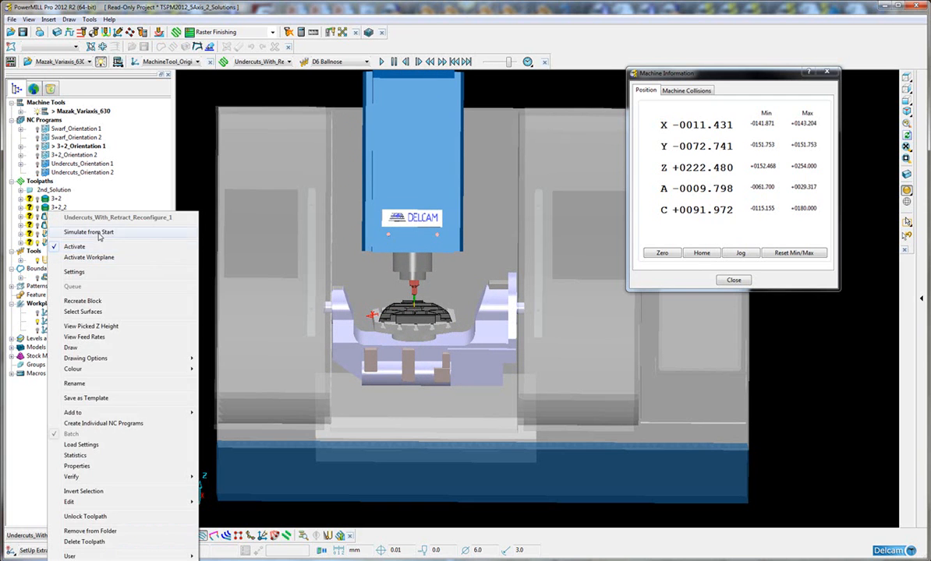
pyautogui.click(78, 229)
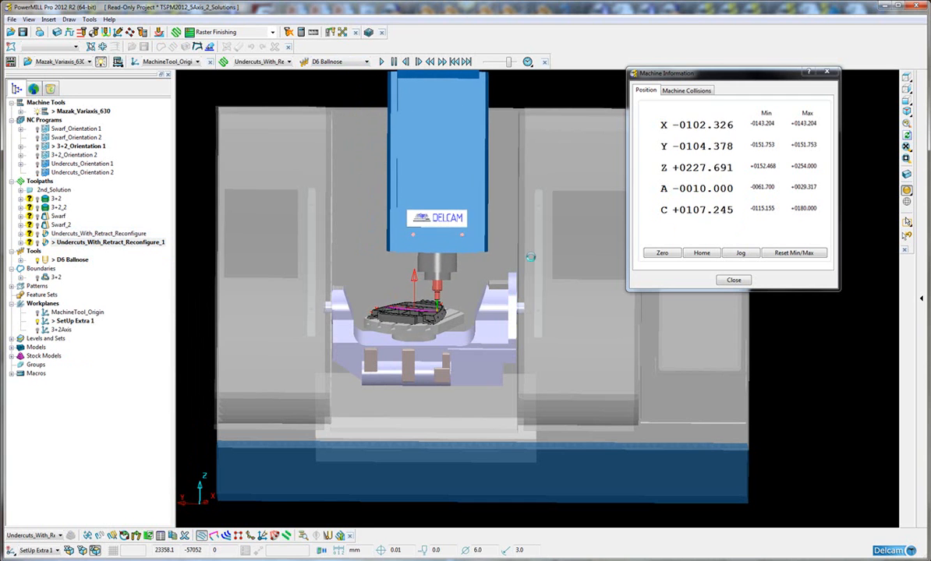
pyautogui.click(733, 280)
# Run the Collision and Gouge Check macro on all six toolpaths from 3+2 to Undercuts_With_Retract_Reconfigure_1
pyautogui.scroll(1, 350, 304)
pyautogui.scroll(1, 351, 304)
pyautogui.keyDown('shift'); pyautogui.moveTo(351, 304); pyautogui.dragTo(411, 309, button='middle'); pyautogui.keyUp('shift')
pyautogui.moveTo(410, 309); pyautogui.dragTo(513, 338, button='middle')
pyautogui.keyDown('ctrl'); pyautogui.keyDown('shift'); pyautogui.moveTo(491, 252); pyautogui.dragTo(361, 347, button='middle'); pyautogui.keyUp('shift'); pyautogui.keyUp('ctrl')
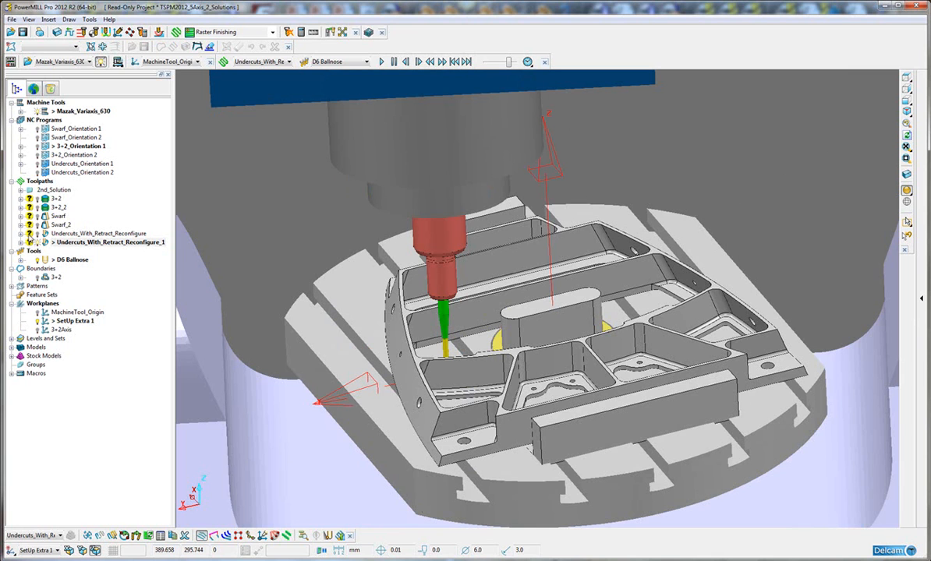
pyautogui.moveTo(30, 251)
pyautogui.click(53, 199)
pyautogui.keyDown('shift'); pyautogui.click(49, 244); pyautogui.keyUp('shift')
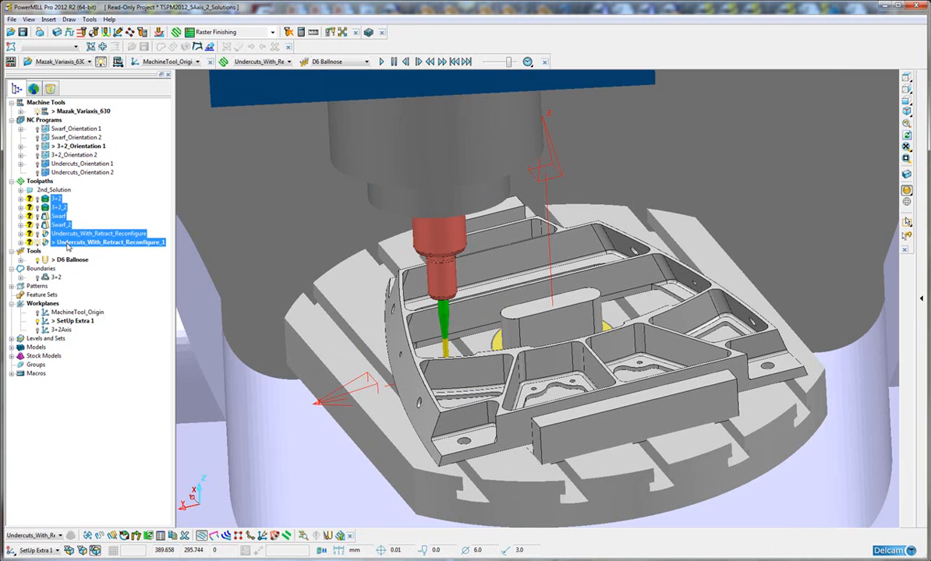
pyautogui.rightClick(71, 244)
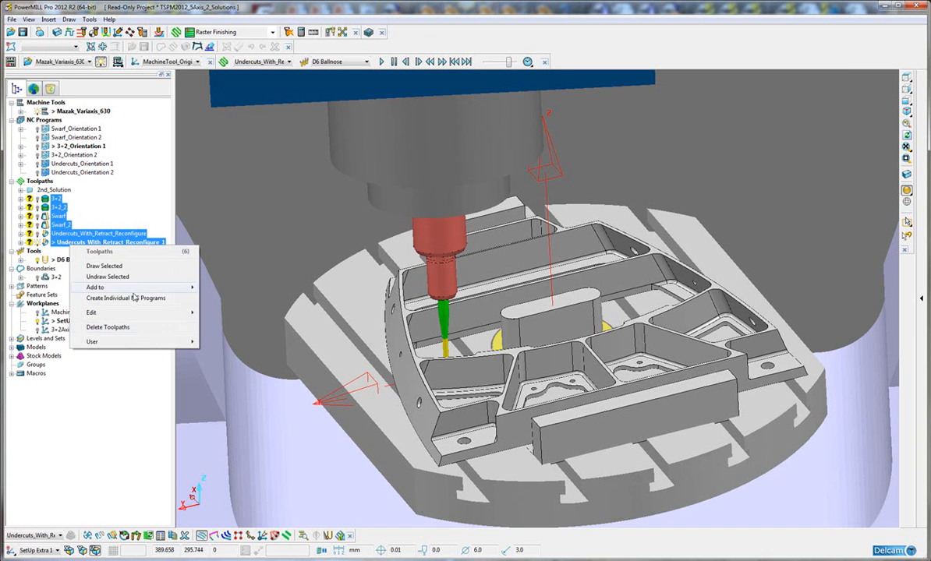
pyautogui.moveTo(140, 341)
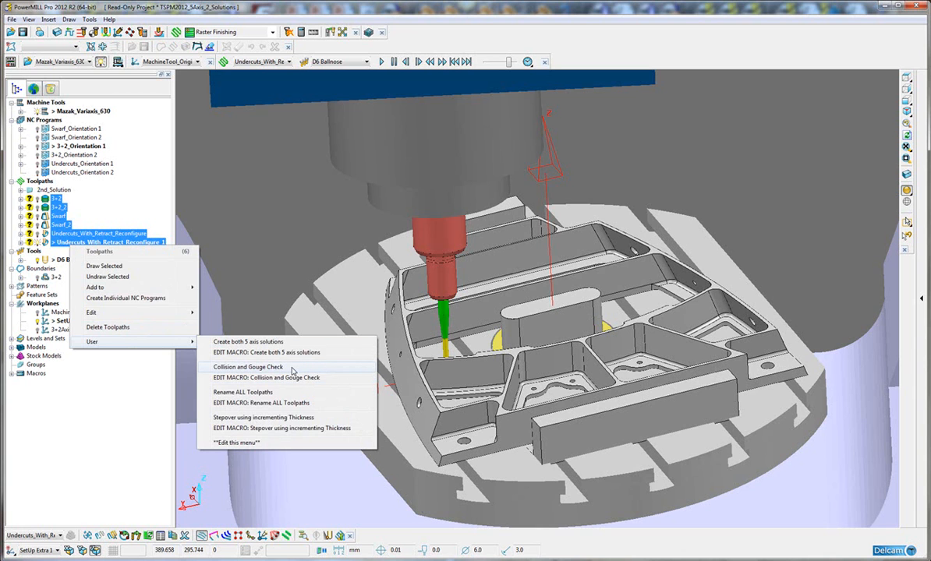
pyautogui.click(292, 370)
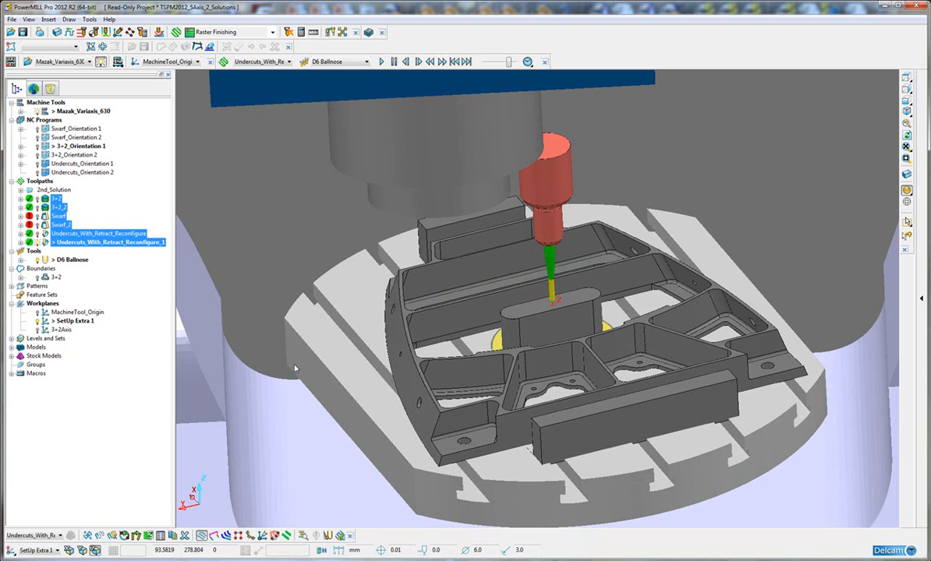
# Activate toolpath Swarf and deactivate the Mazak_Variaxis_630 machine tool so only the part and tool are displayed
pyautogui.scroll(-1, 523, 352)
pyautogui.moveTo(522, 353); pyautogui.dragTo(551, 381, button='middle')
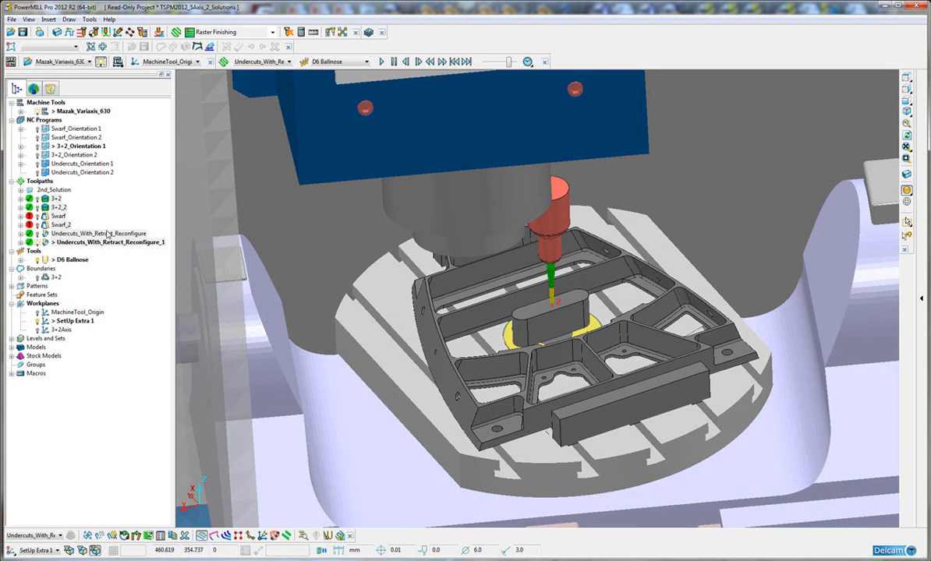
pyautogui.doubleClick(56, 217)
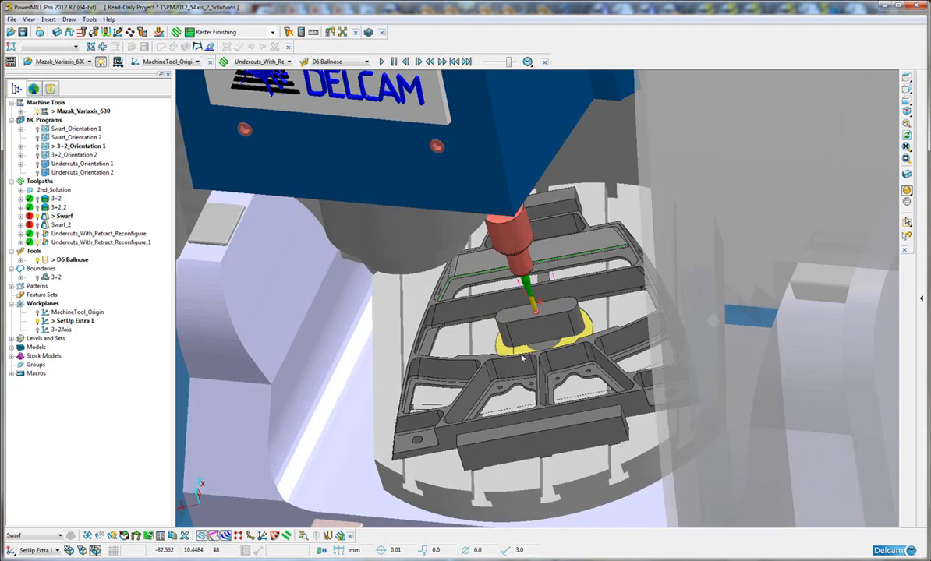
pyautogui.moveTo(523, 358); pyautogui.dragTo(589, 337, button='middle')
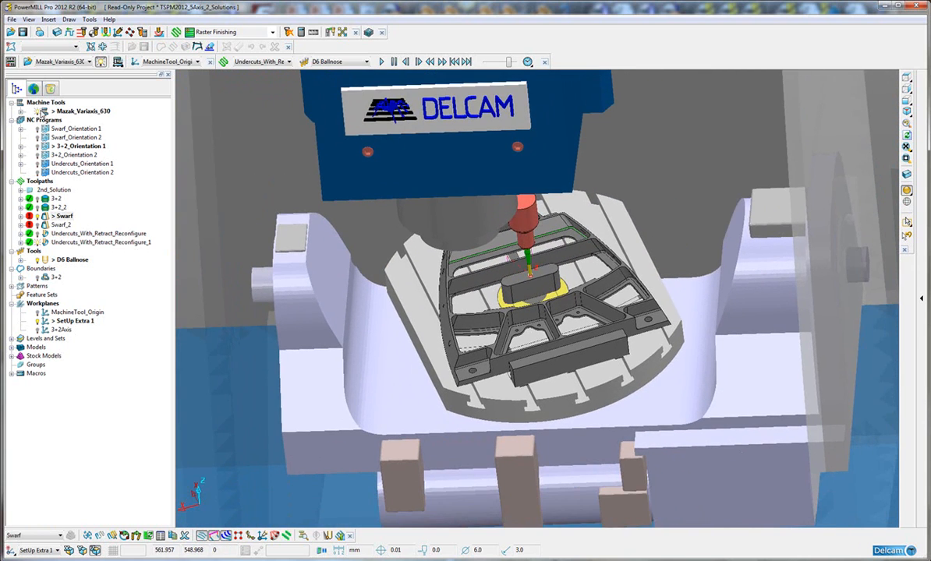
pyautogui.doubleClick(45, 112)
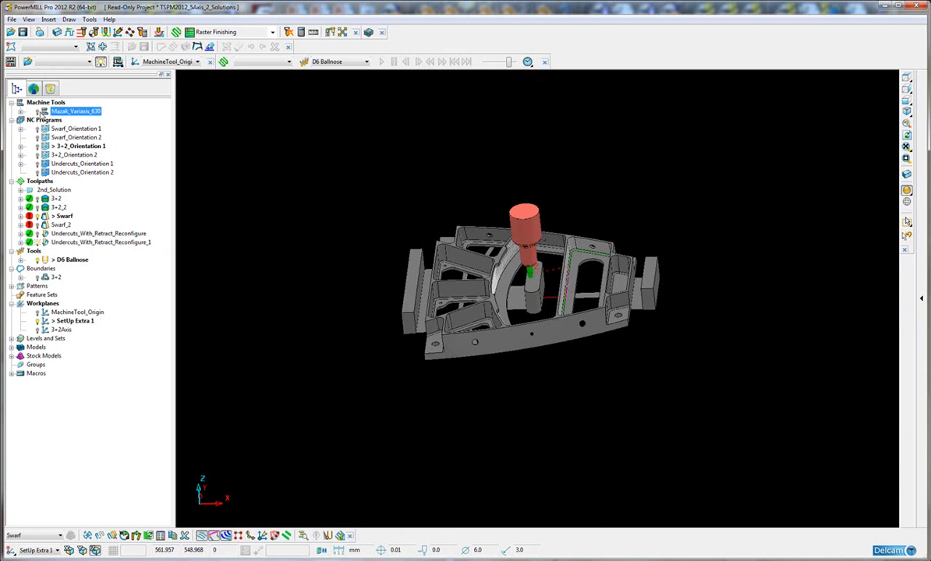
pyautogui.moveTo(533, 344)
pyautogui.mouseDown(button='middle')
pyautogui.moveTo(544, 343)
pyautogui.moveTo(530, 337)
pyautogui.mouseUp(button='middle')
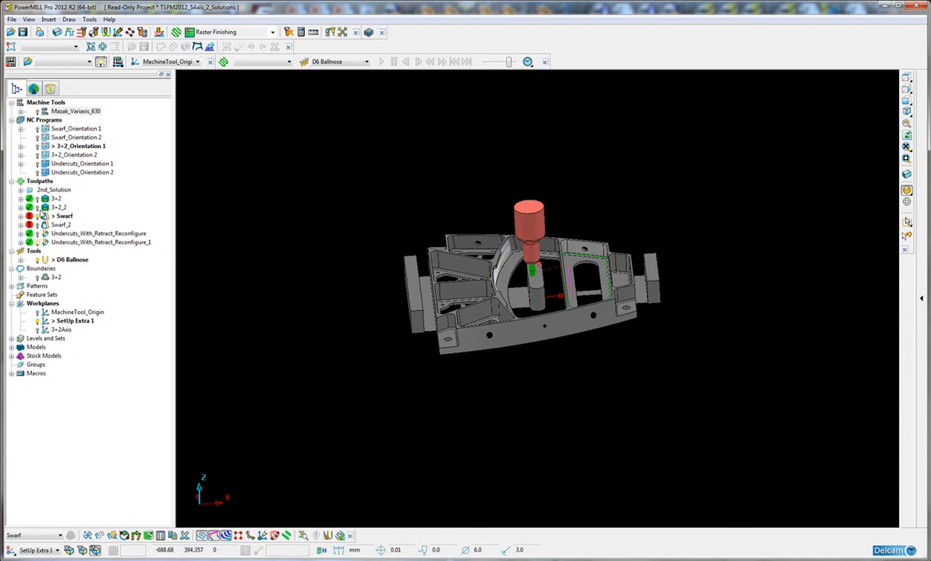
pyautogui.click(100, 242)
pyautogui.moveTo(376, 325); pyautogui.dragTo(621, 341, button='middle')
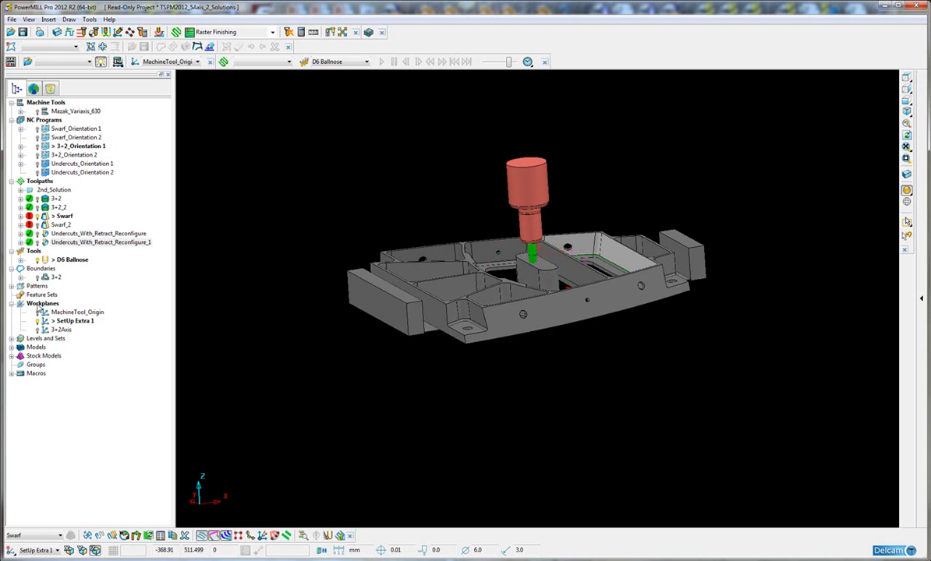
# Create a workplane aligned to geometry on the part's curved outer side wall, near the hole
pyautogui.rightClick(39, 307)
pyautogui.moveTo(133, 352)
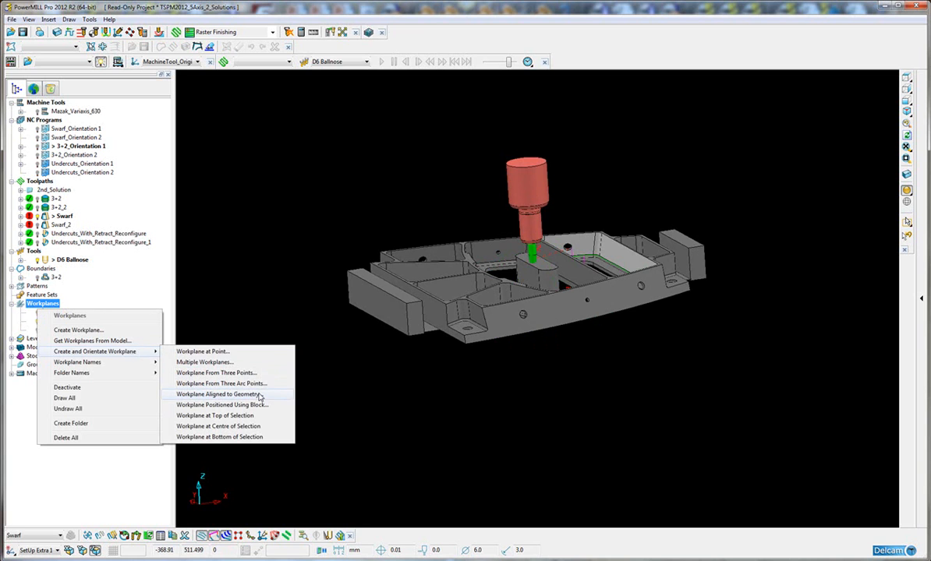
pyautogui.click(260, 395)
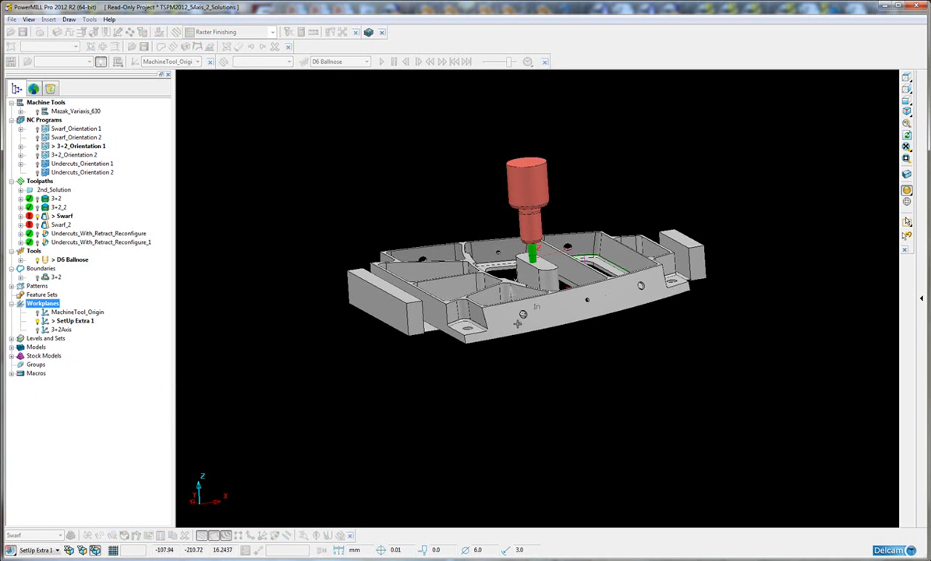
pyautogui.click(515, 324)
# Create a second geometry-aligned workplane on the outer face of the long end block
pyautogui.moveTo(576, 327); pyautogui.dragTo(711, 342, button='middle')
pyautogui.rightClick(47, 304)
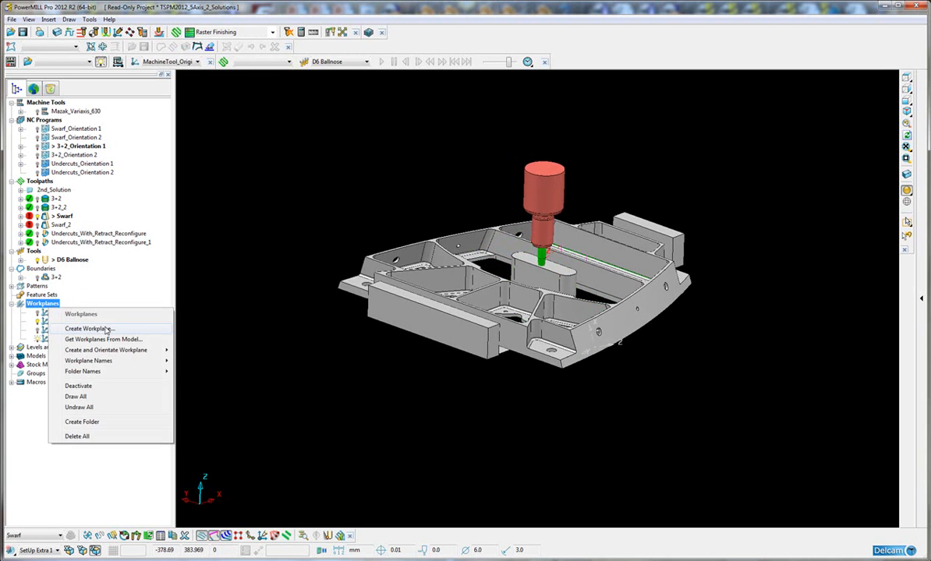
pyautogui.moveTo(166, 354)
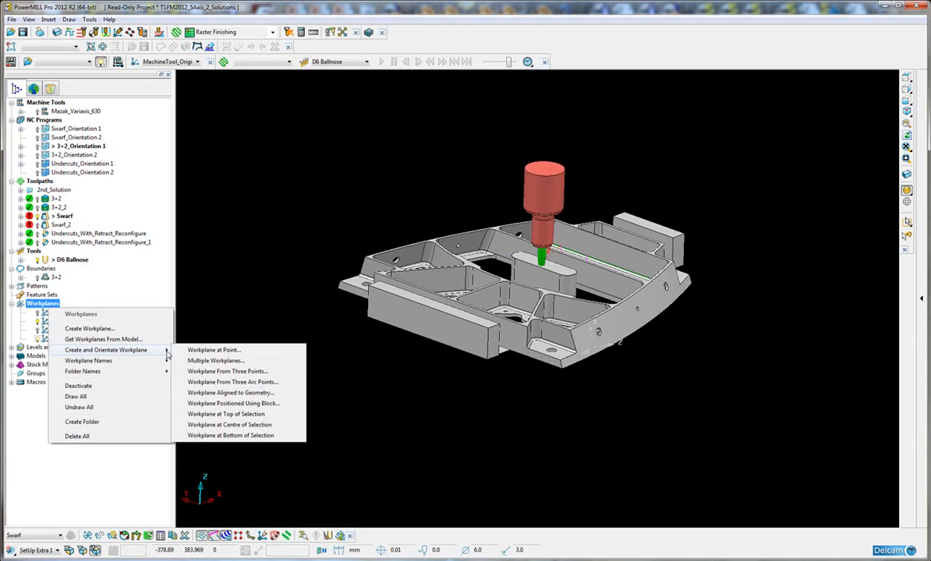
pyautogui.click(279, 393)
pyautogui.click(429, 325)
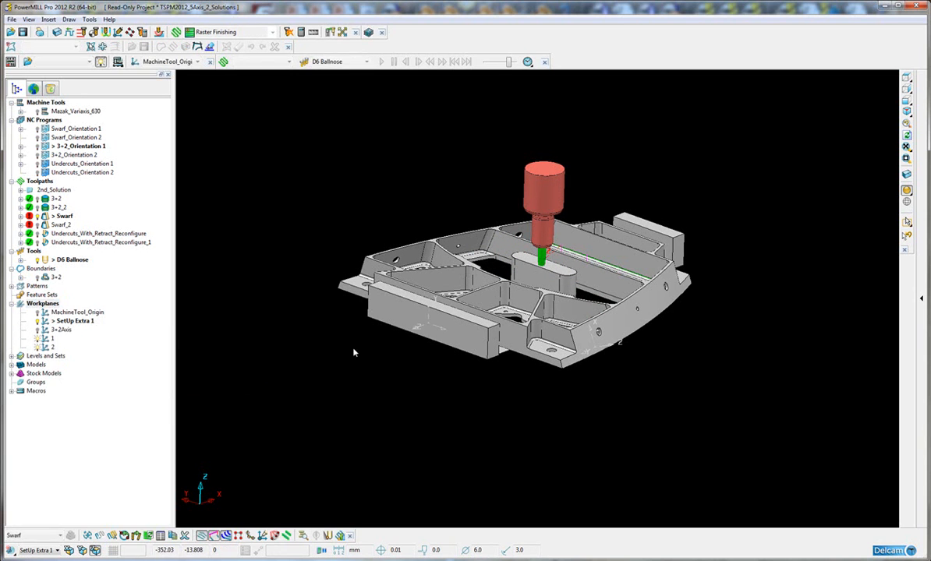
# Create a third geometry-aligned workplane on the opposite curved side wall of the part
pyautogui.moveTo(419, 359); pyautogui.dragTo(519, 349, button='middle')
pyautogui.moveTo(324, 334); pyautogui.dragTo(514, 359, button='middle')
pyautogui.rightClick(52, 306)
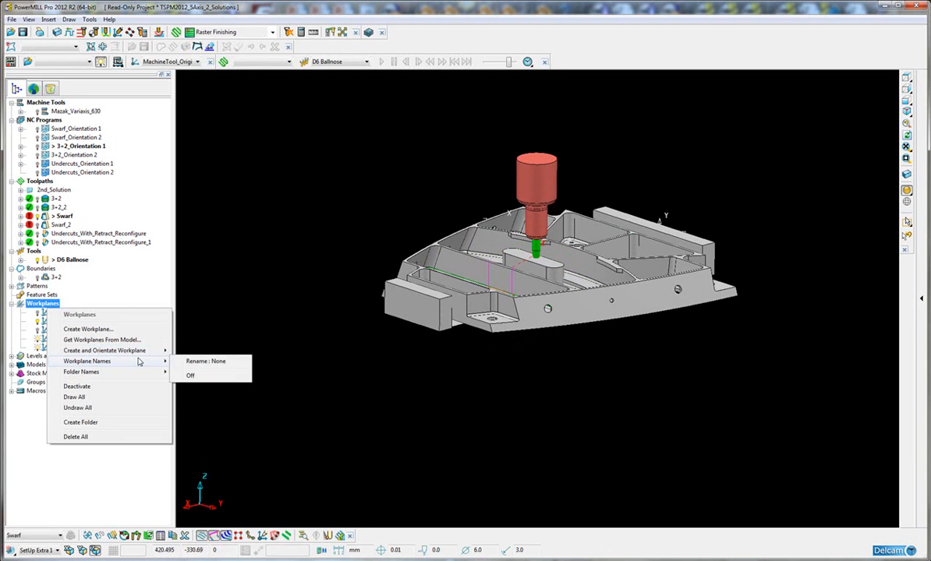
pyautogui.moveTo(172, 355)
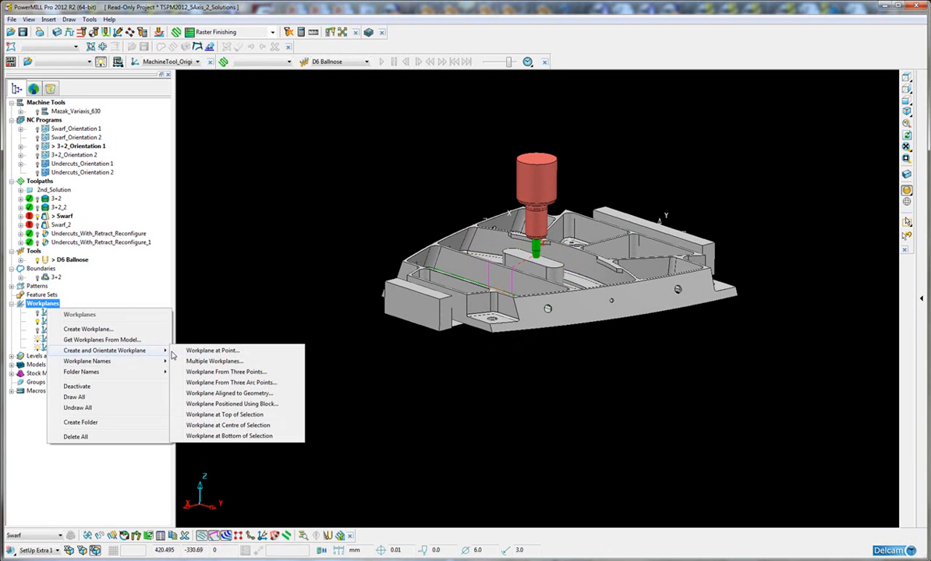
pyautogui.click(279, 395)
# Create a fourth geometry-aligned workplane on the outer face of the short end block
pyautogui.moveTo(448, 345); pyautogui.dragTo(511, 323, button='middle')
pyautogui.rightClick(39, 304)
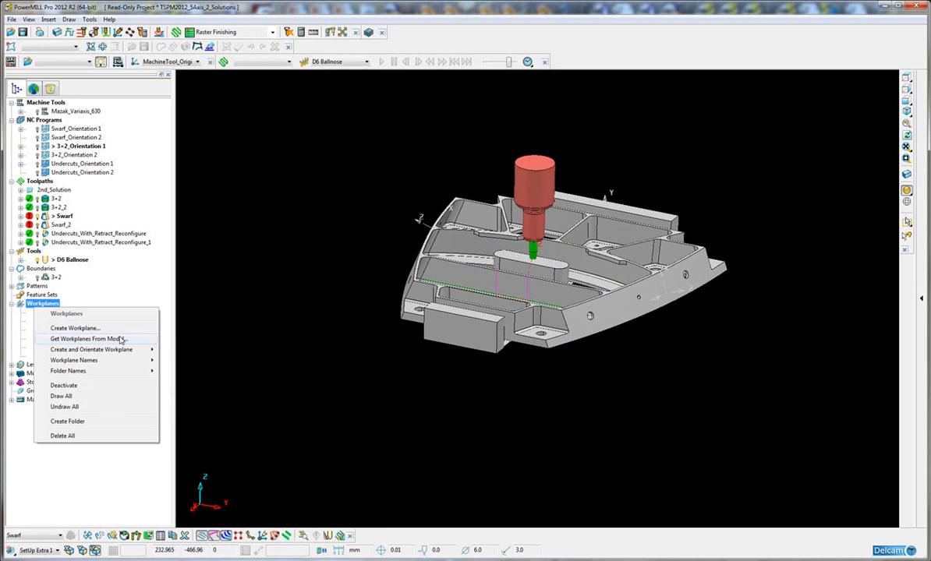
pyautogui.moveTo(146, 349)
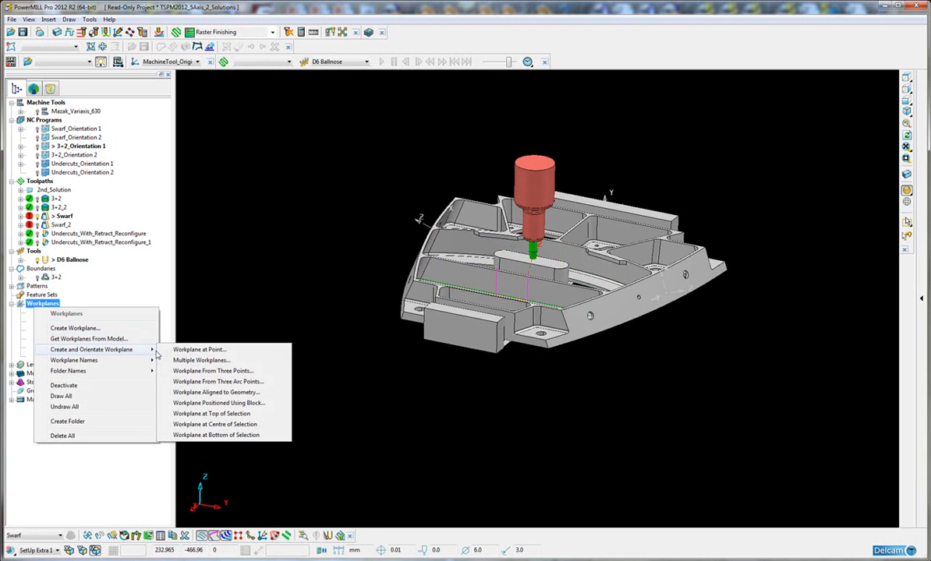
pyautogui.click(279, 394)
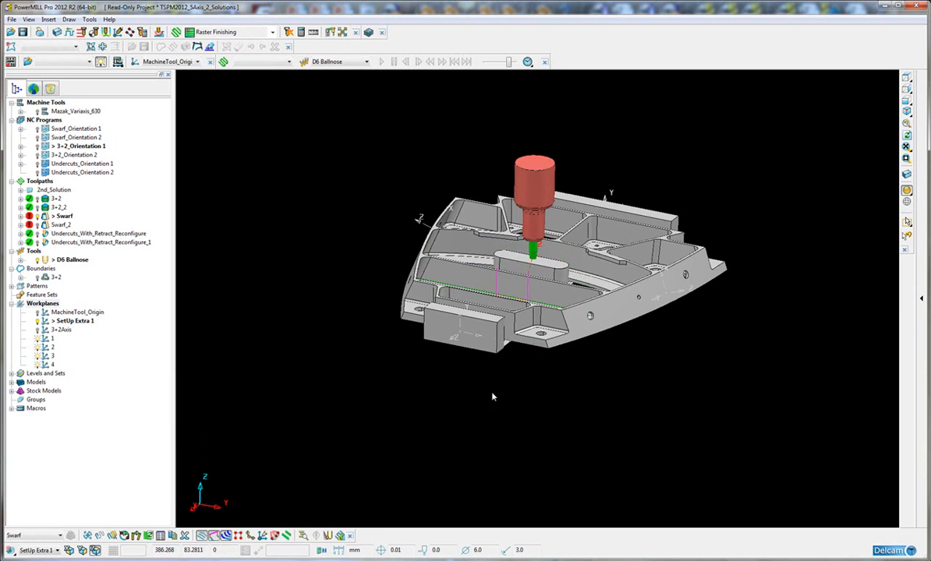
# Run the Limit Maximum Tilt to 45 degrees macro on workplanes 1 to 4, accepting the correction for each one
pyautogui.moveTo(461, 390); pyautogui.dragTo(423, 375, button='middle')
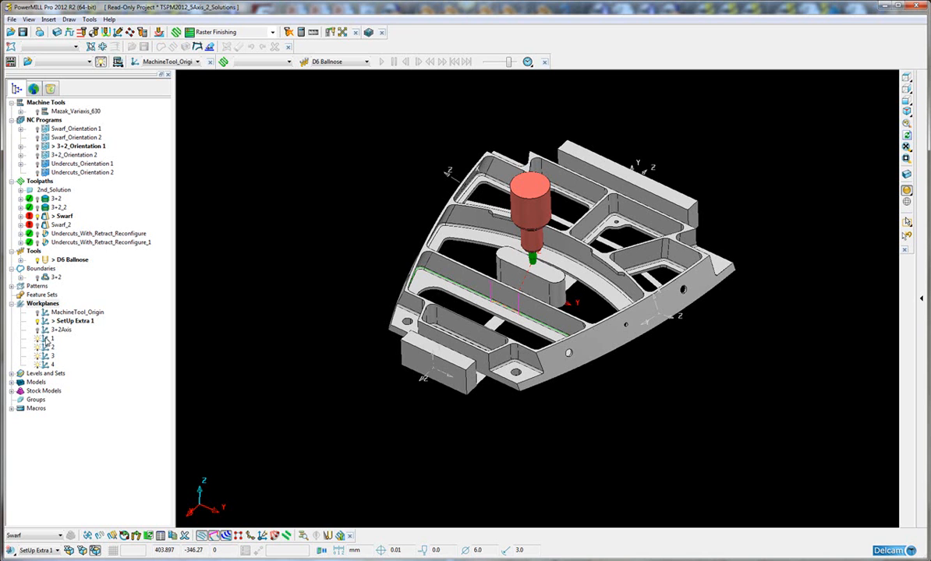
pyautogui.moveTo(43, 339); pyautogui.dragTo(48, 371)
pyautogui.rightClick(48, 371)
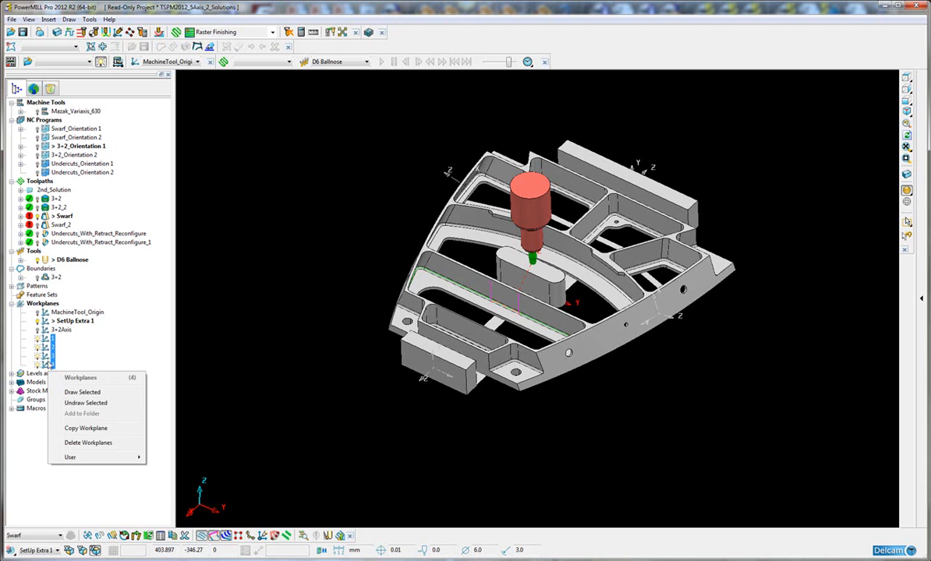
pyautogui.moveTo(134, 457)
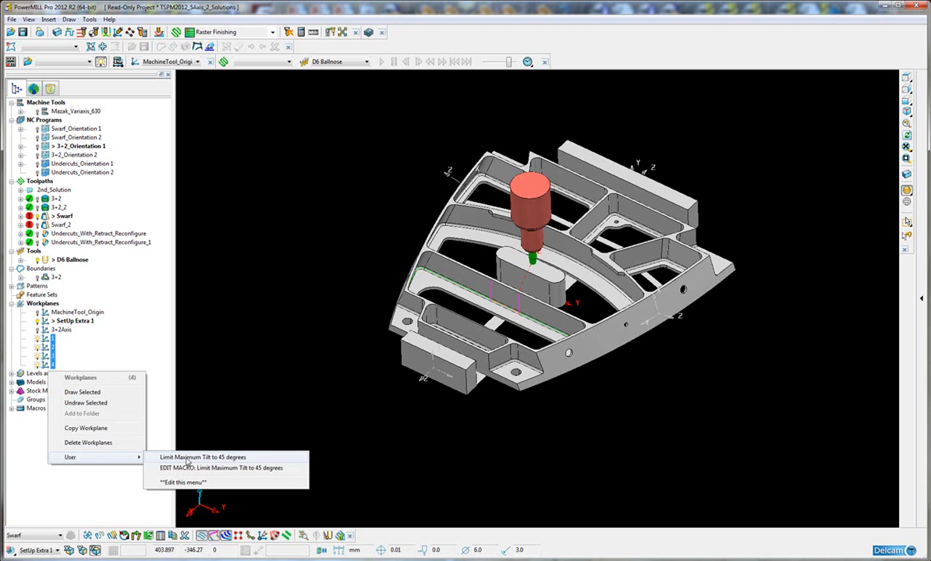
pyautogui.click(258, 461)
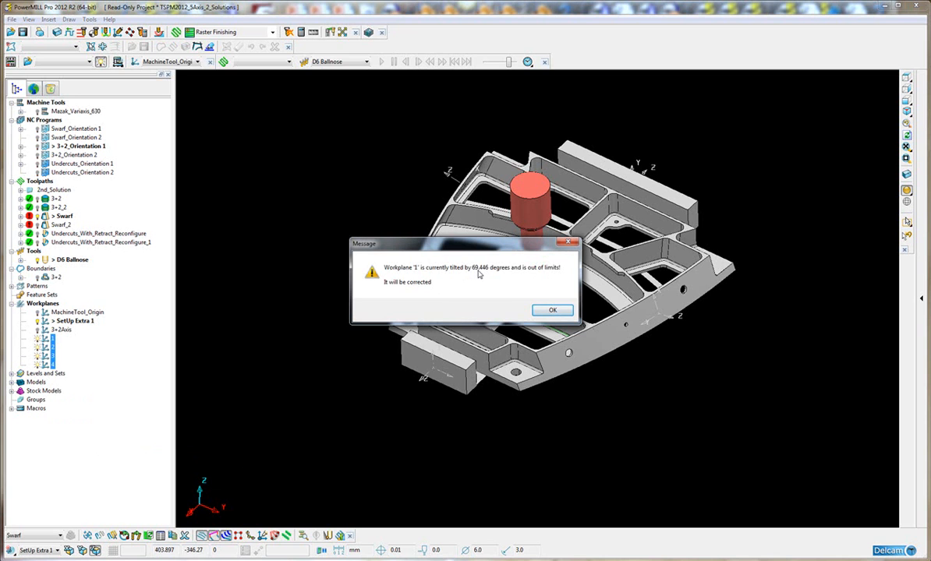
pyautogui.click(554, 310)
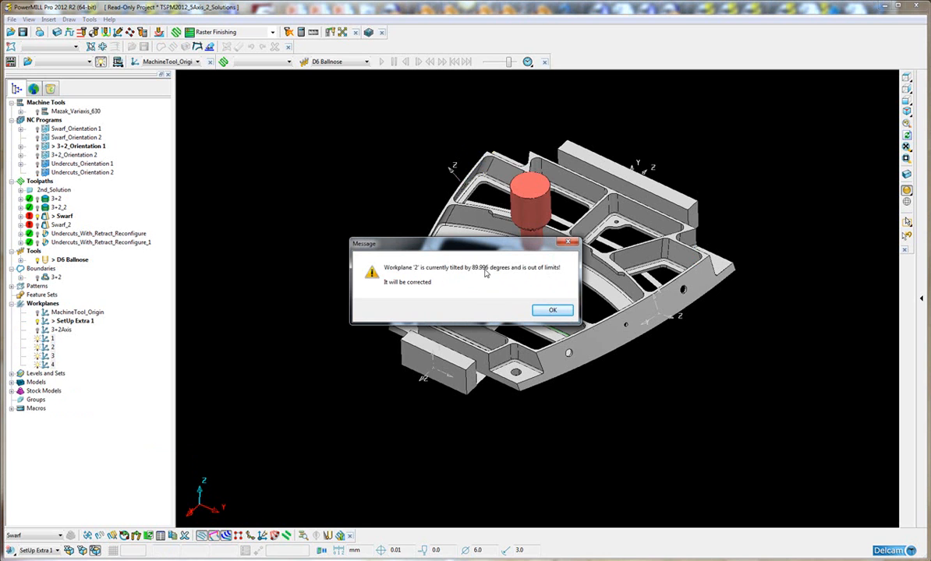
pyautogui.click(553, 311)
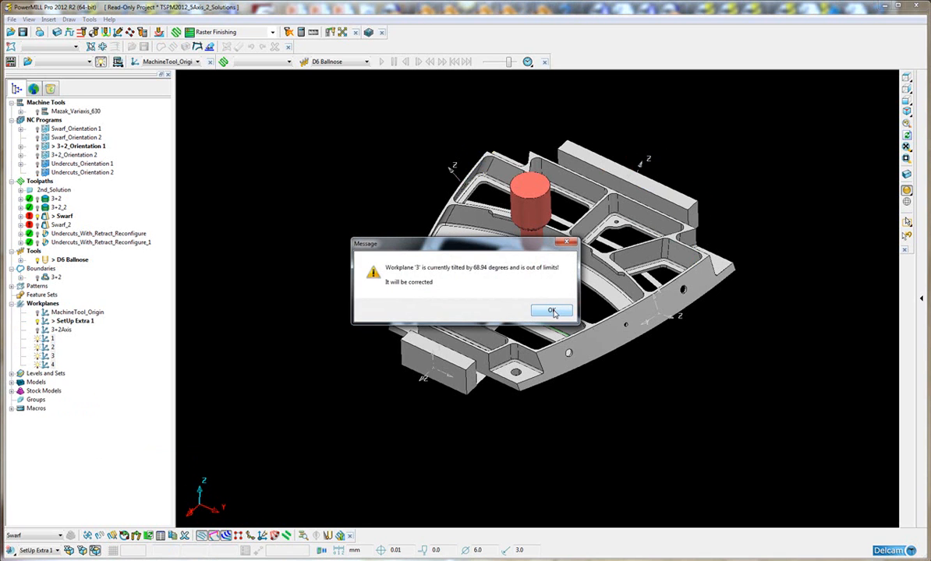
pyautogui.click(553, 311)
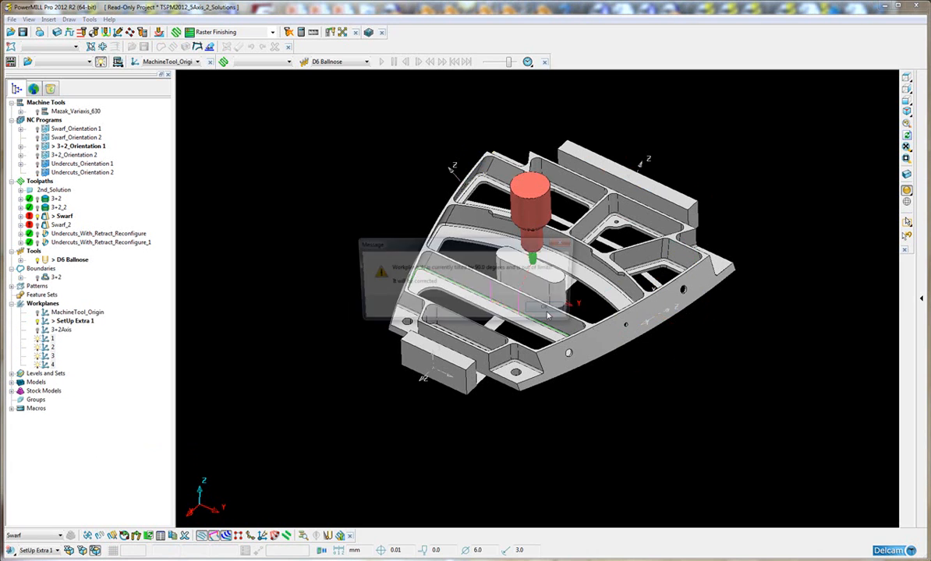
pyautogui.click(552, 311)
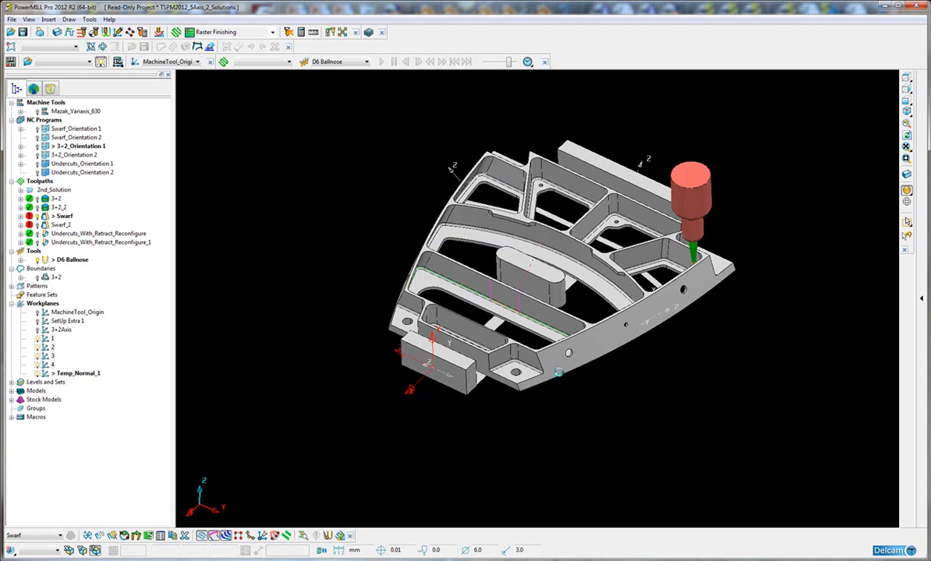
pyautogui.moveTo(567, 361); pyautogui.dragTo(661, 223, button='middle')
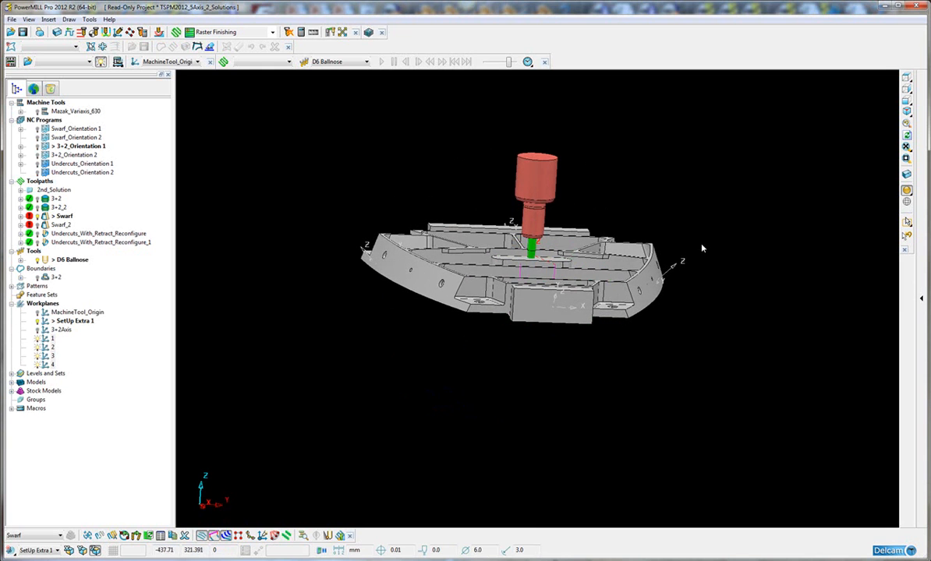
pyautogui.moveTo(442, 267); pyautogui.dragTo(711, 289, button='middle')
pyautogui.moveTo(505, 317); pyautogui.dragTo(562, 428, button='middle')
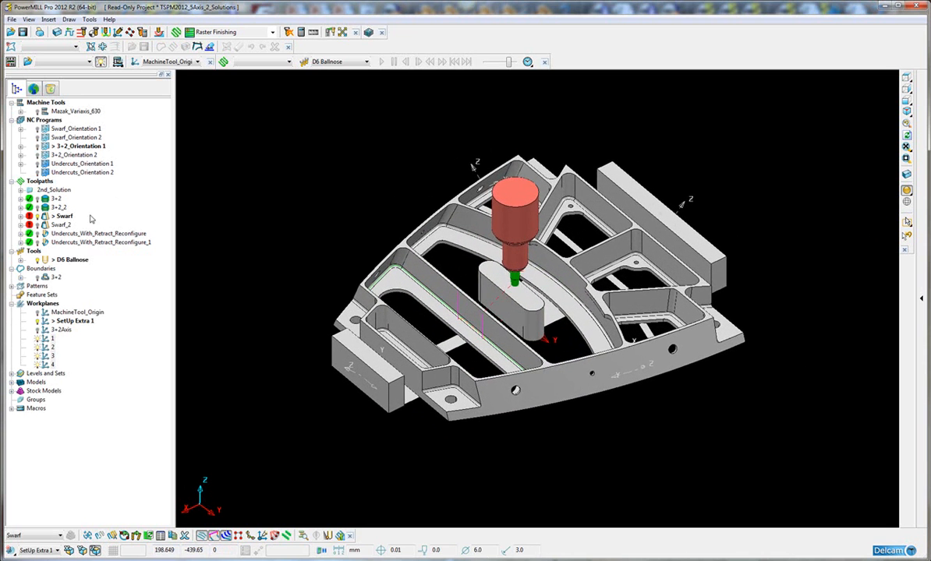
pyautogui.click(54, 200)
pyautogui.keyDown('shift'); pyautogui.click(55, 244); pyautogui.keyUp('shift')
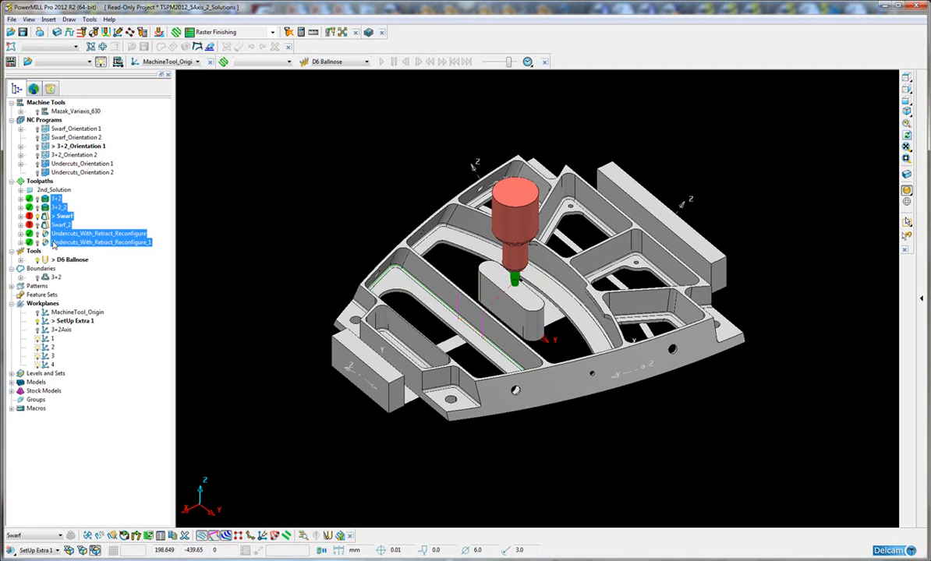
pyautogui.rightClick(60, 243)
pyautogui.moveTo(156, 340)
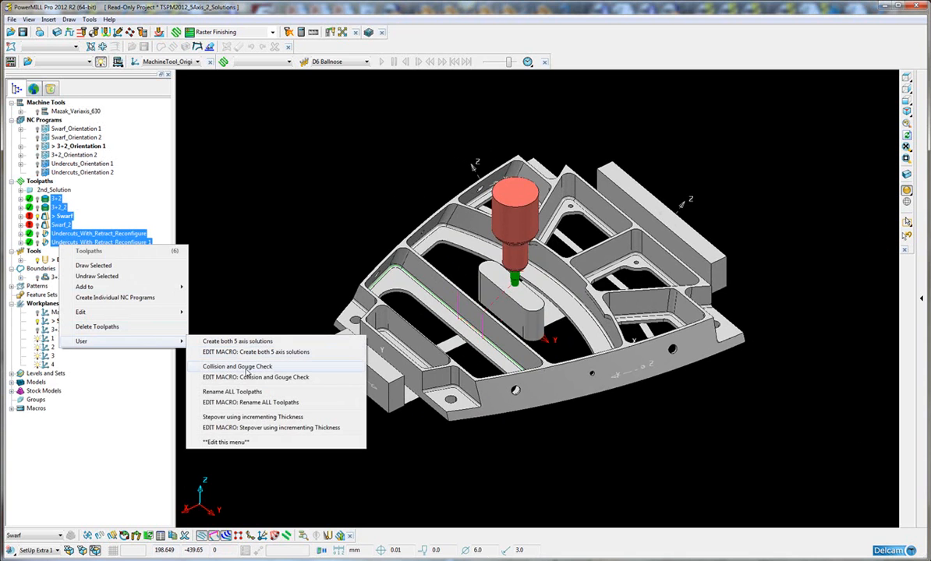
pyautogui.click(49, 339)
# Open the Limit Maximum Tilt to 45 degrees macro for editing from workplanes 1 to 4, and reposition its Notepad++ window for reading
pyautogui.click(49, 339)
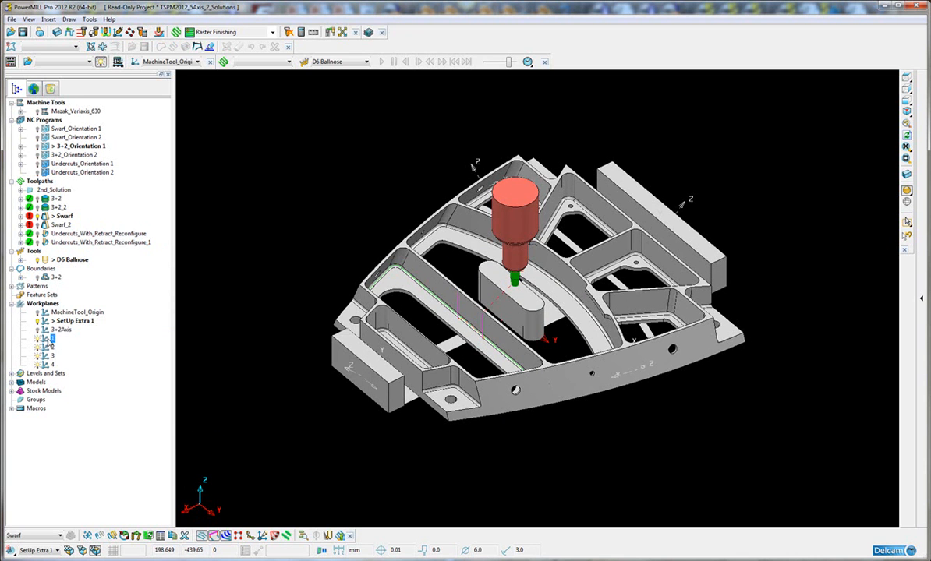
pyautogui.keyDown('shift'); pyautogui.click(48, 366); pyautogui.keyUp('shift')
pyautogui.rightClick(46, 365)
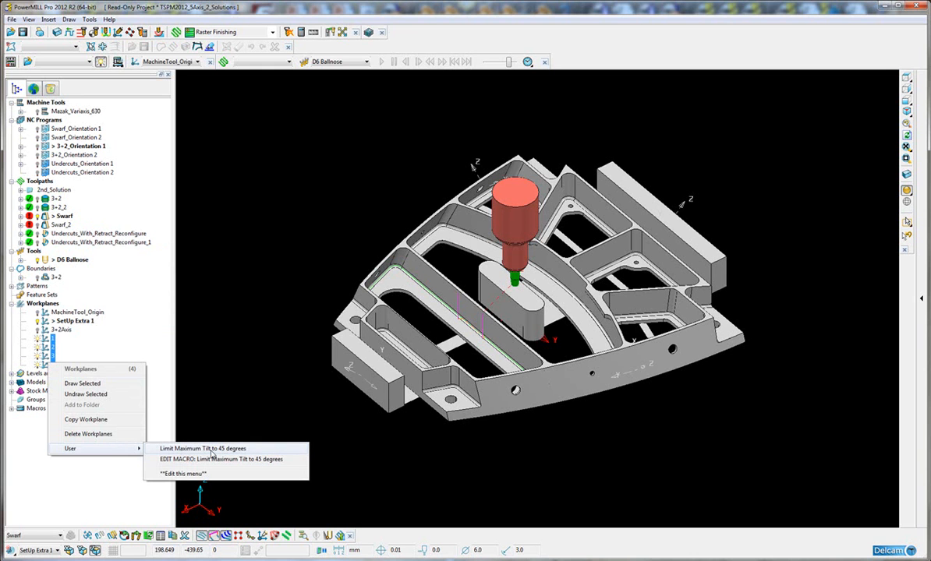
pyautogui.click(209, 461)
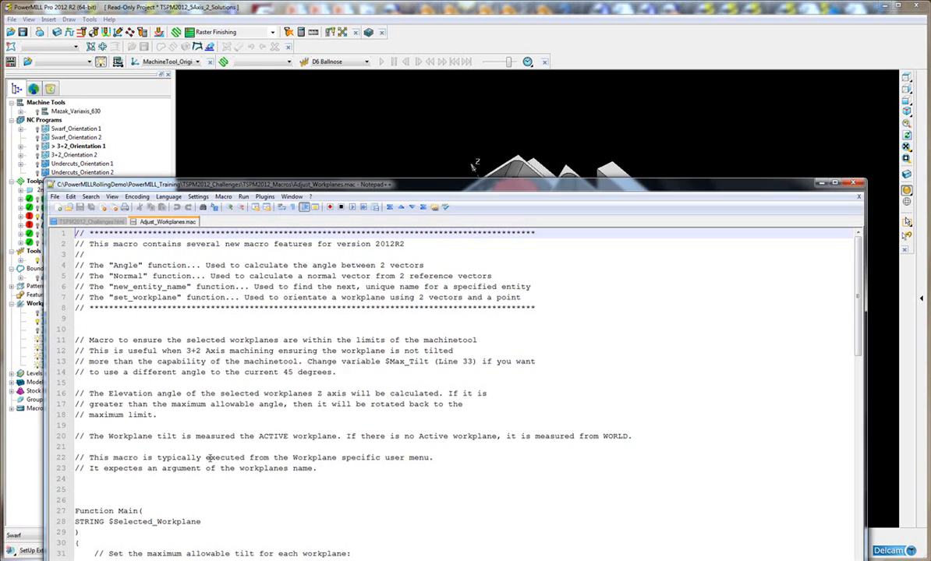
pyautogui.moveTo(373, 191); pyautogui.dragTo(418, 59)
# Examine the $Max_Tilt variable and the reference workplane section in Adjust_Workplanes.mac
pyautogui.click(423, 371)
pyautogui.scroll(-1, 422, 375)
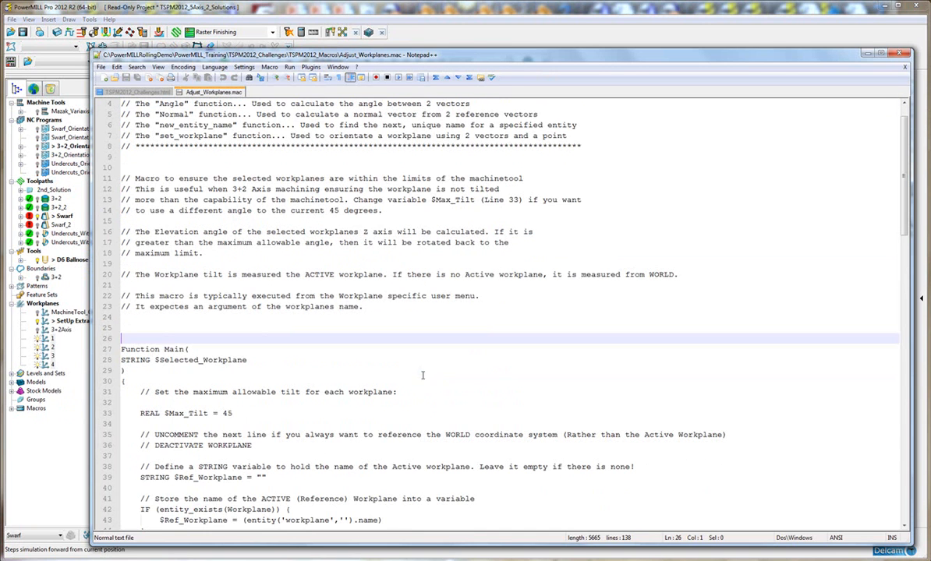
pyautogui.doubleClick(228, 413)
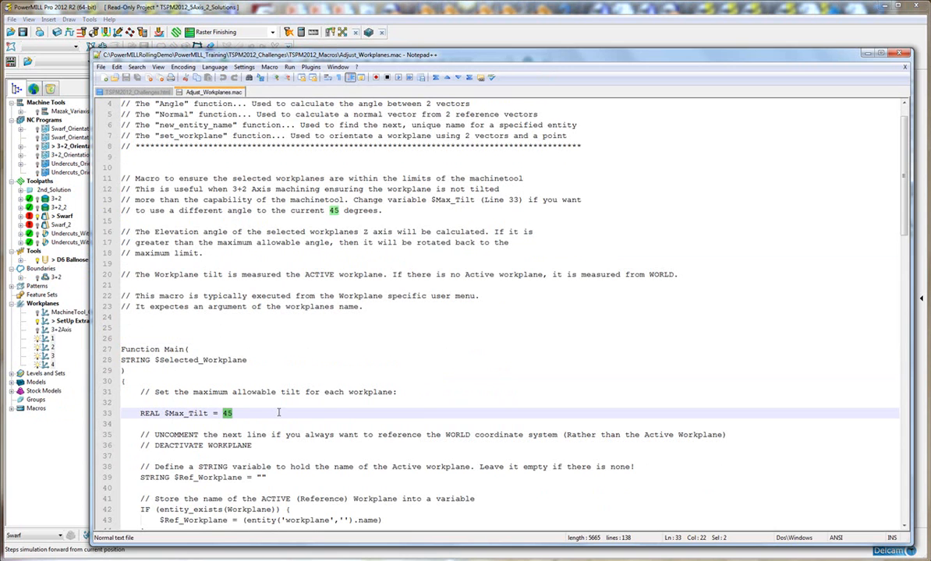
pyautogui.scroll(-1, 229, 418)
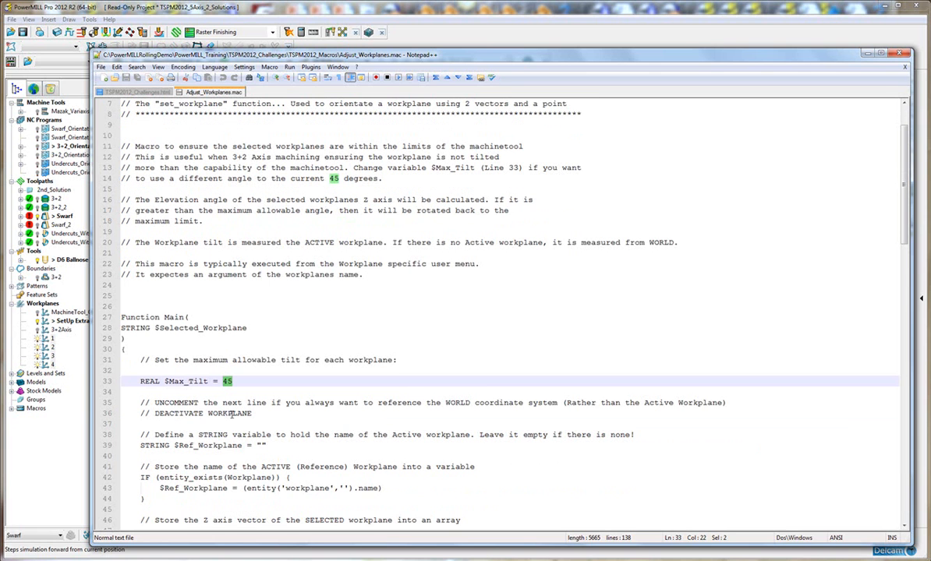